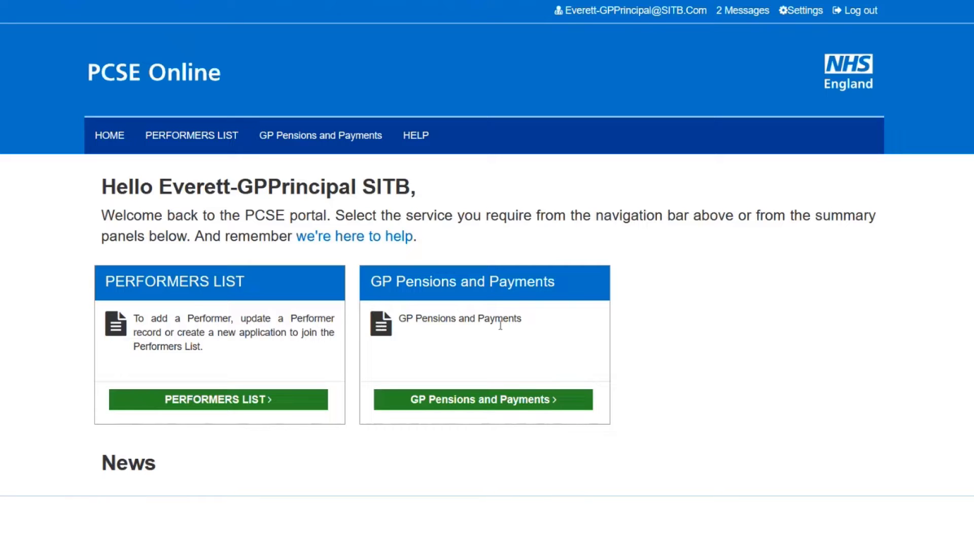
Open the Annual Certificate form under GP Pensions, Annual Certificate - Type 1
left_click(505, 406)
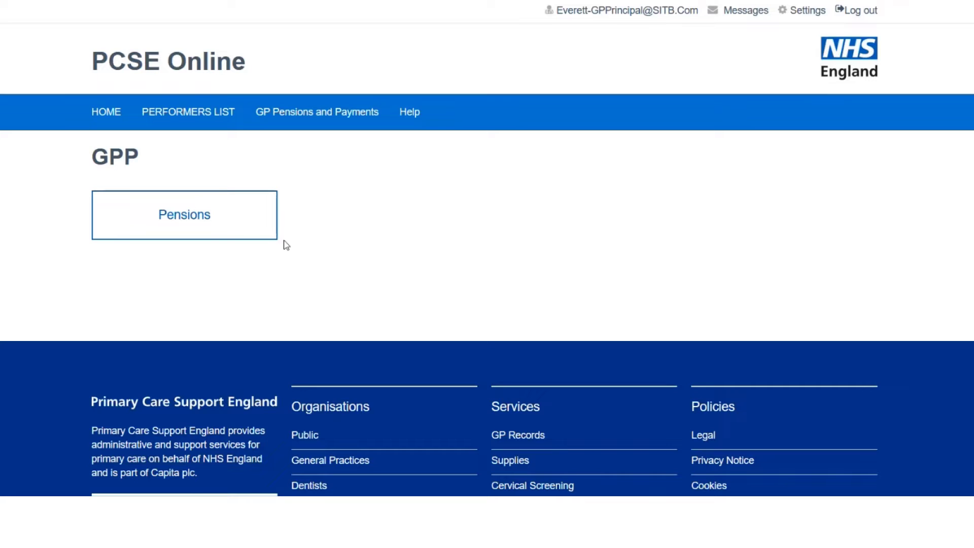
left_click(188, 221)
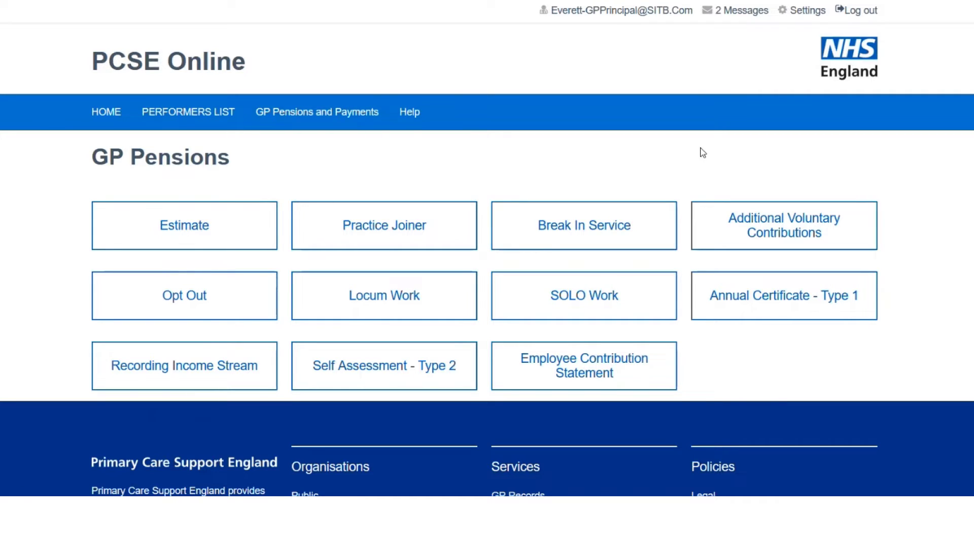
left_click(778, 303)
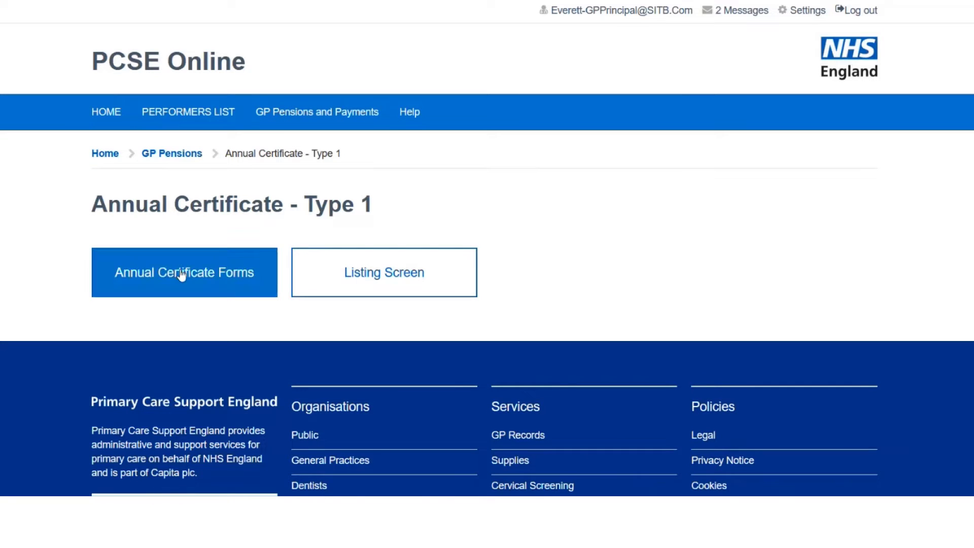
left_click(182, 275)
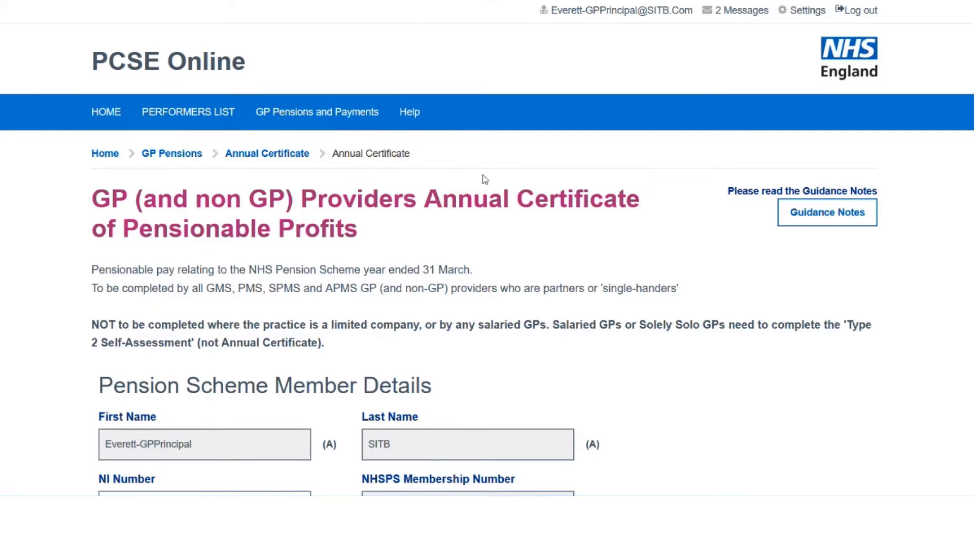
Select the practice Springhead Health Ltd and the financial year 2022/23, and acknowledge the message about verifying pre-populated values
scroll(488, 248, "down", 4)
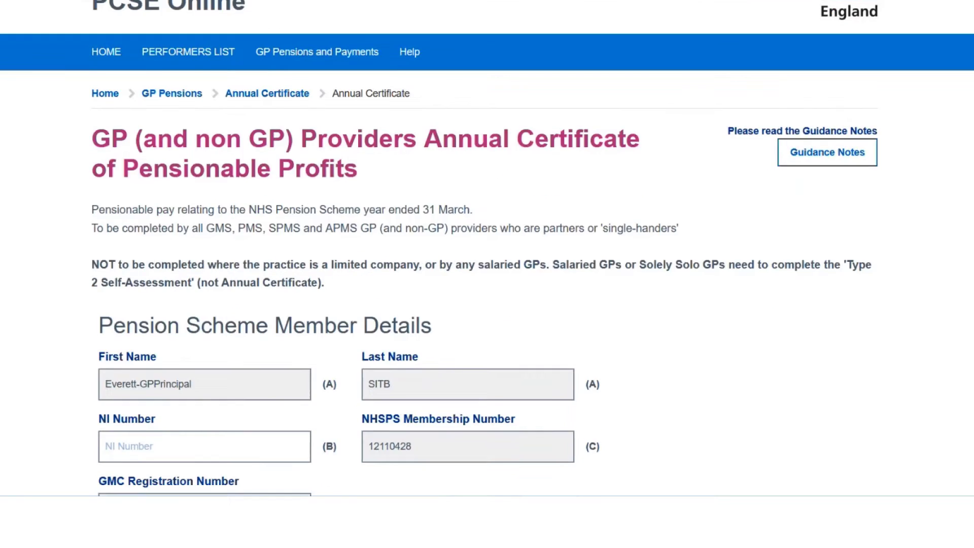
scroll(487, 248, "down", 1)
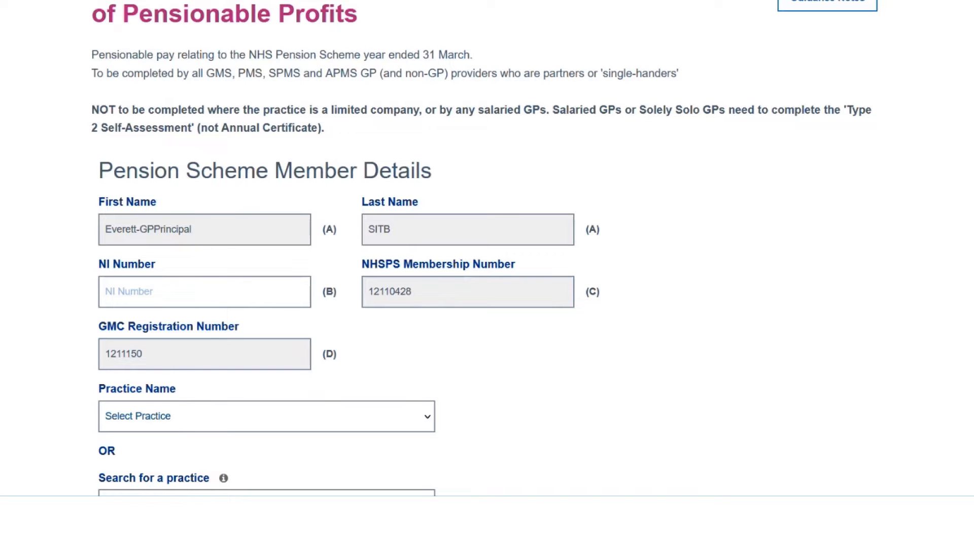
scroll(484, 248, "down", 4)
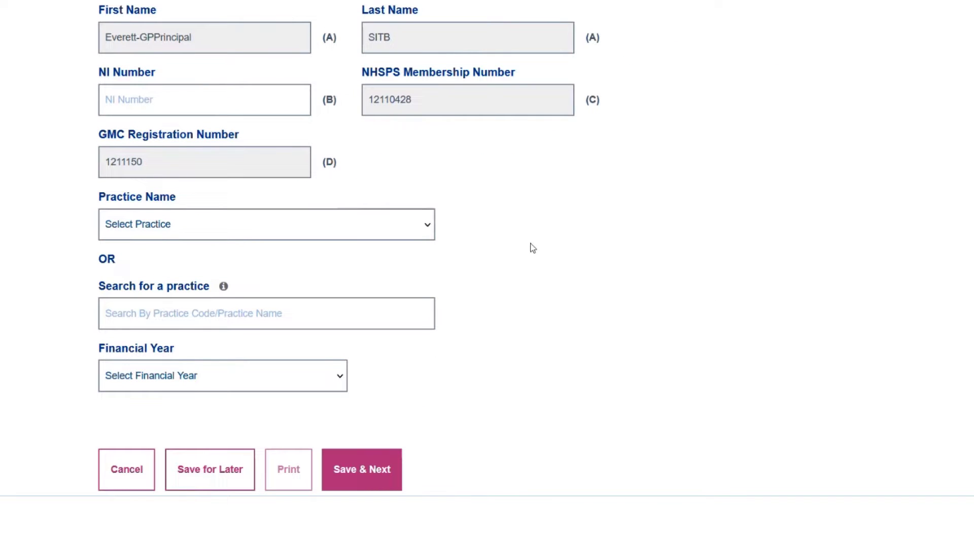
left_click(368, 231)
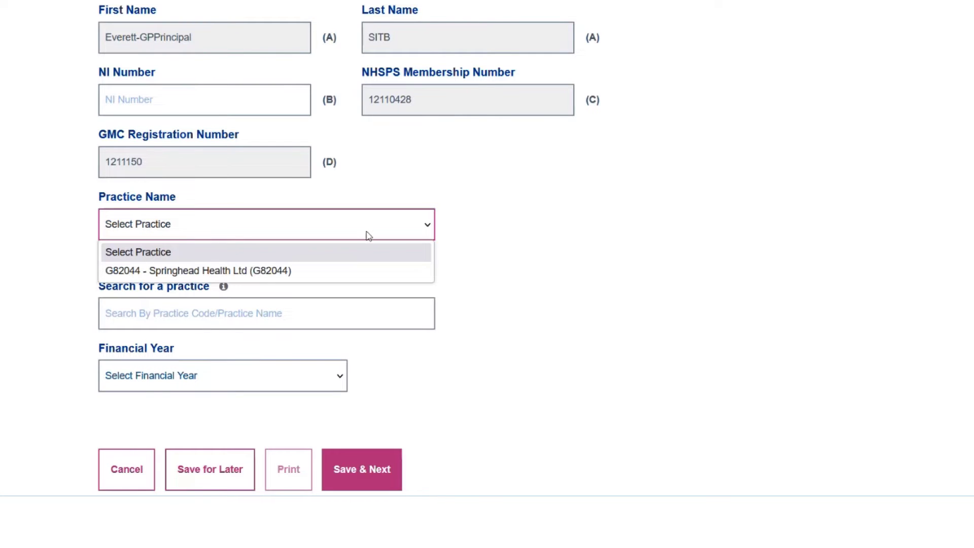
left_click(341, 274)
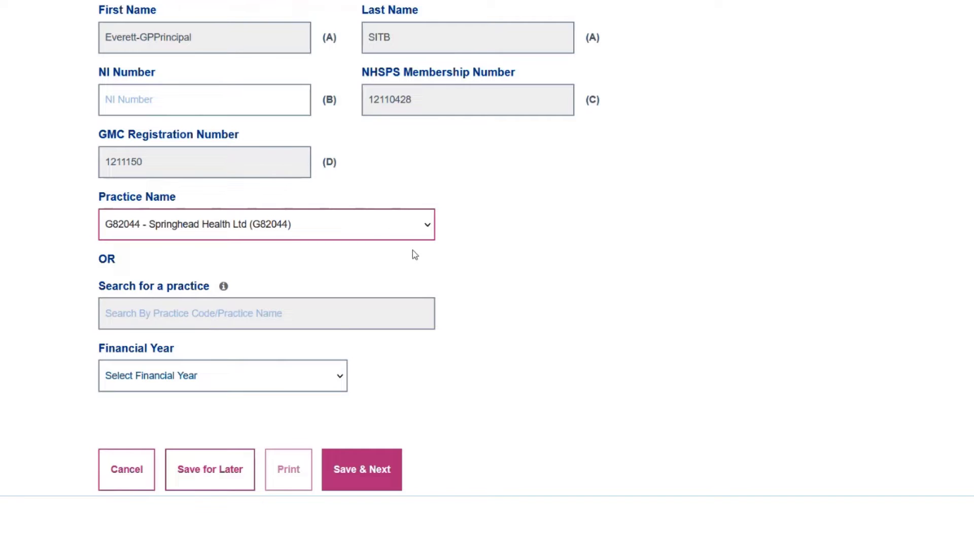
left_click(343, 386)
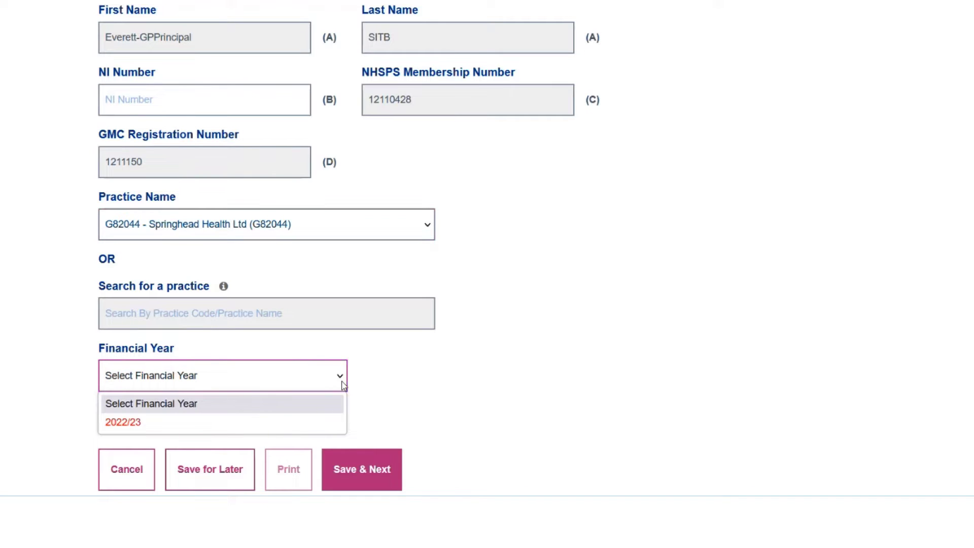
left_click(184, 424)
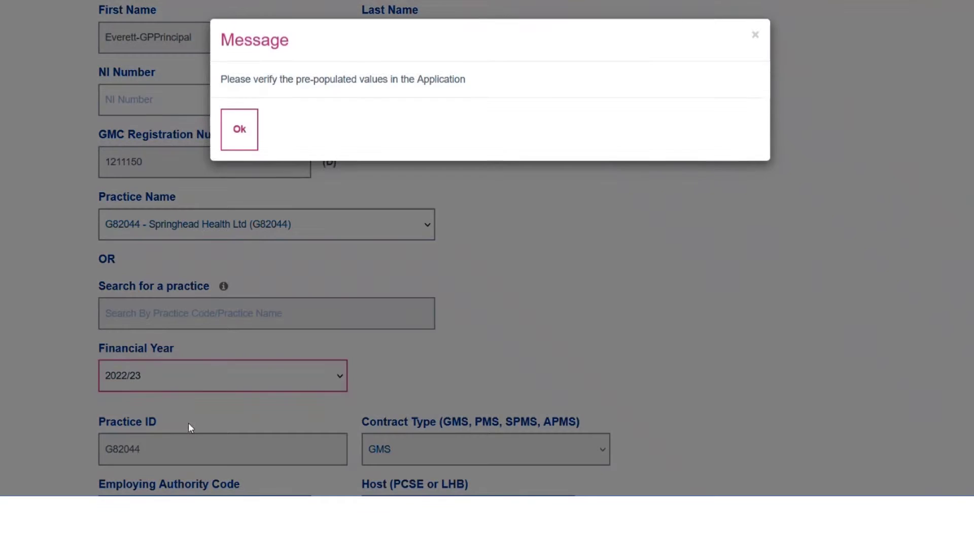
left_click(234, 133)
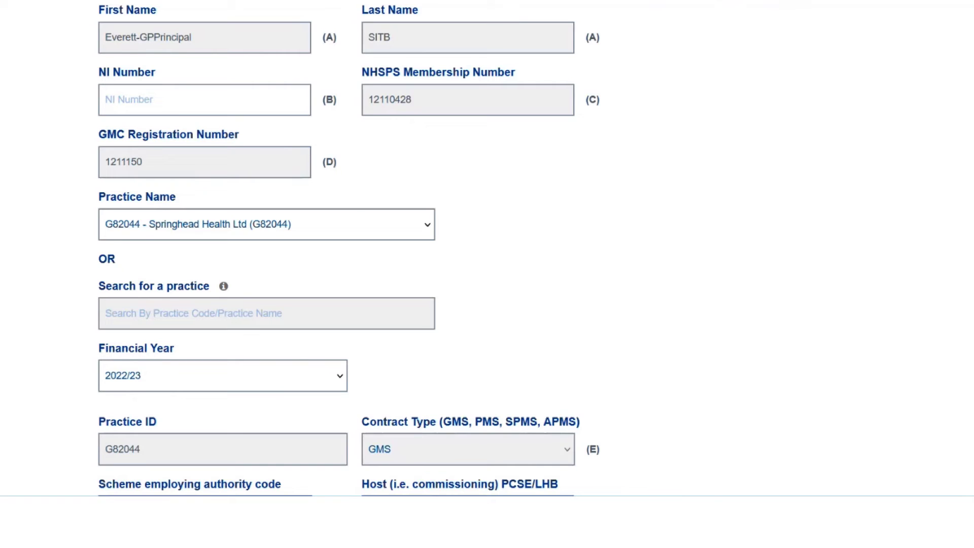
Review the remaining member details, from contract type to the provisional tax return option, and save the section to continue
scroll(487, 249, "down", 3)
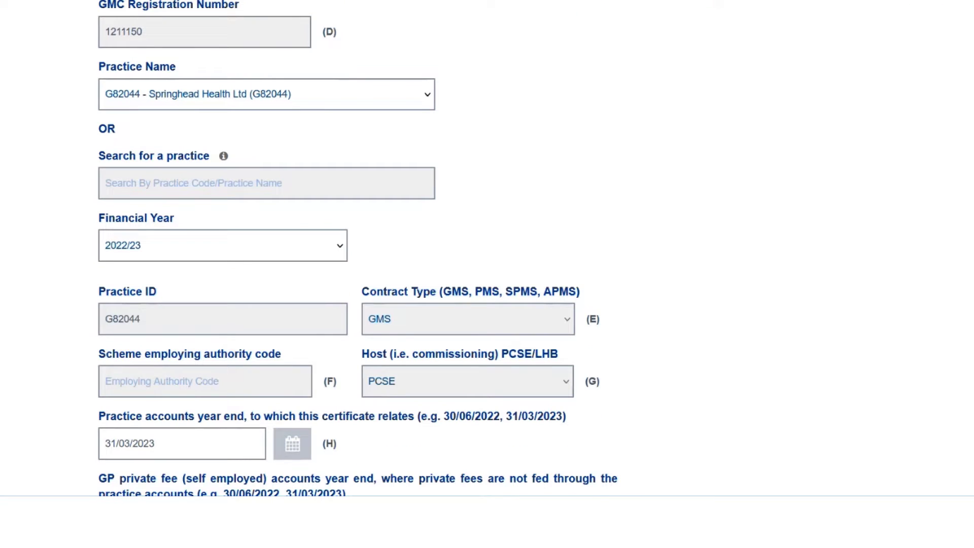
scroll(358, 248, "down", 2)
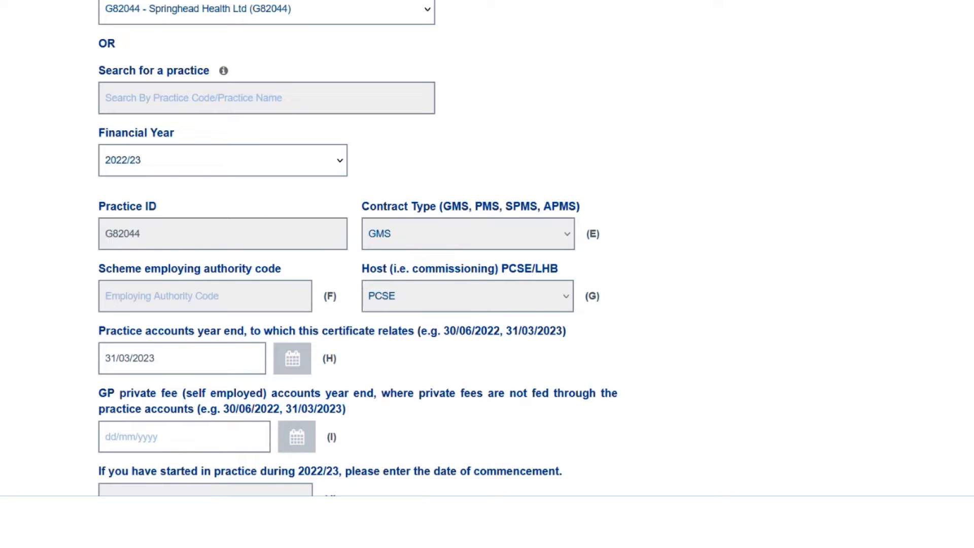
scroll(357, 248, "down", 7)
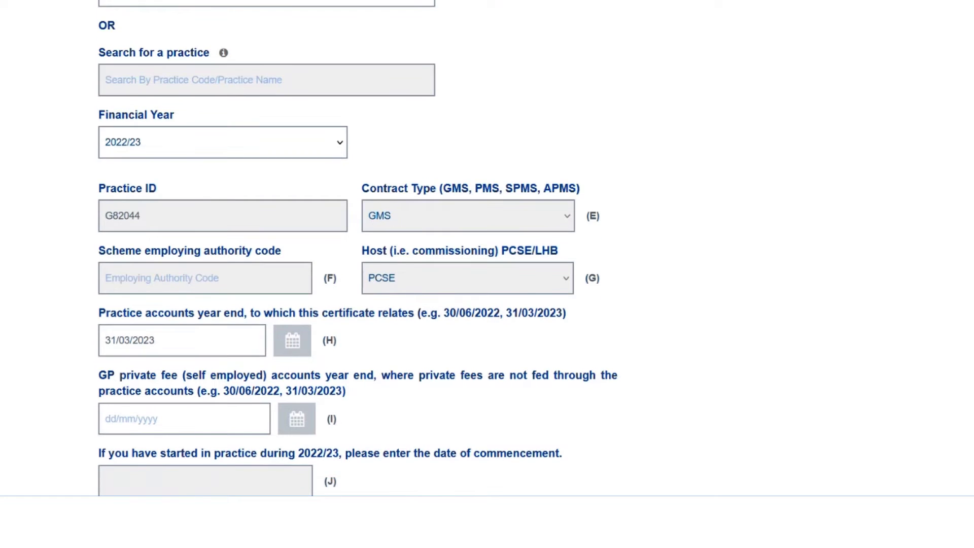
scroll(358, 249, "down", 1)
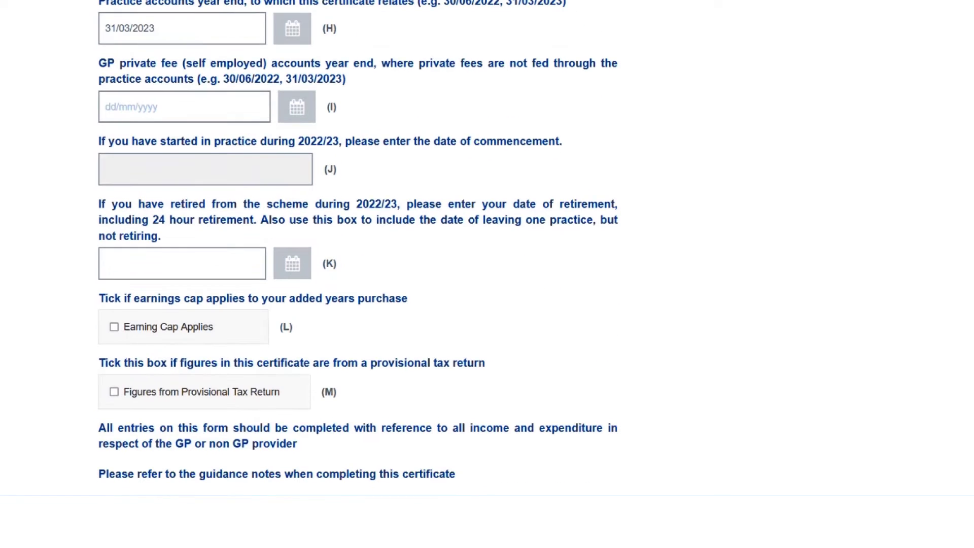
scroll(358, 249, "down", 2)
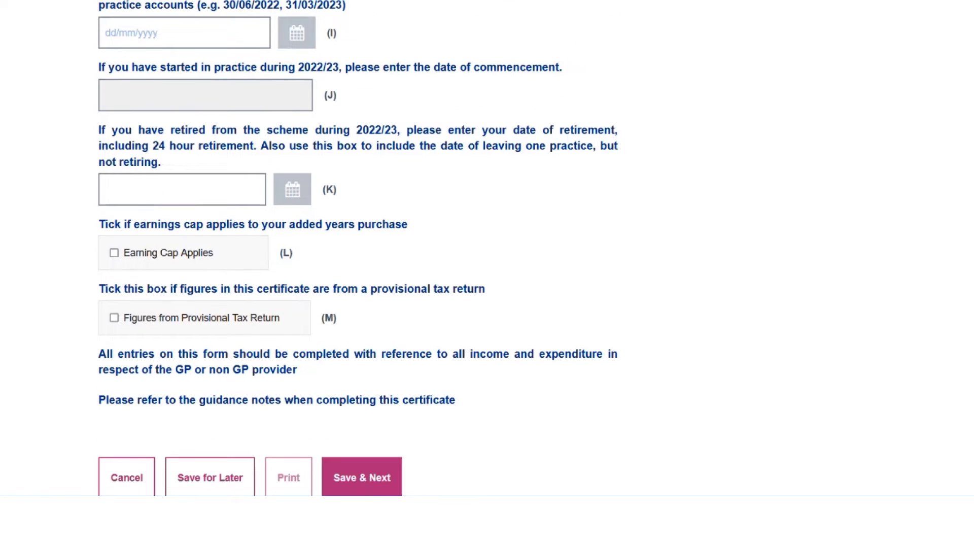
scroll(355, 218, "up", 1)
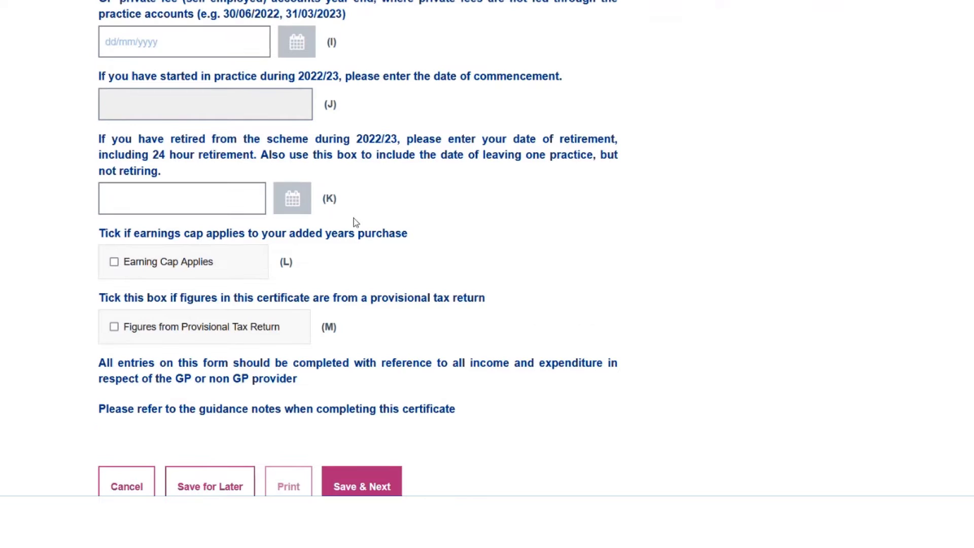
left_click(261, 197)
scroll(358, 248, "down", 2)
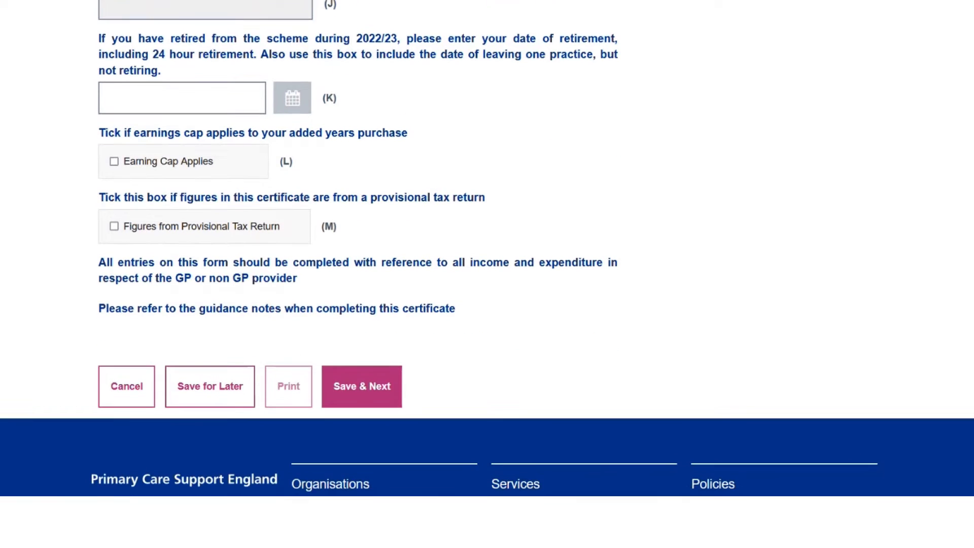
left_click(362, 397)
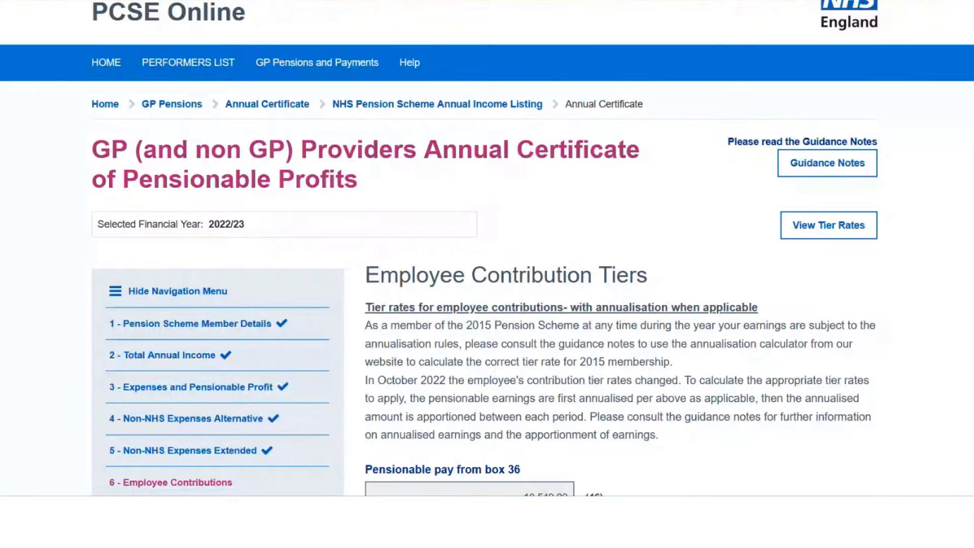
Hide the navigation menu of the certificate in the Employee Contribution Tiers section
scroll(487, 249, "down", 2)
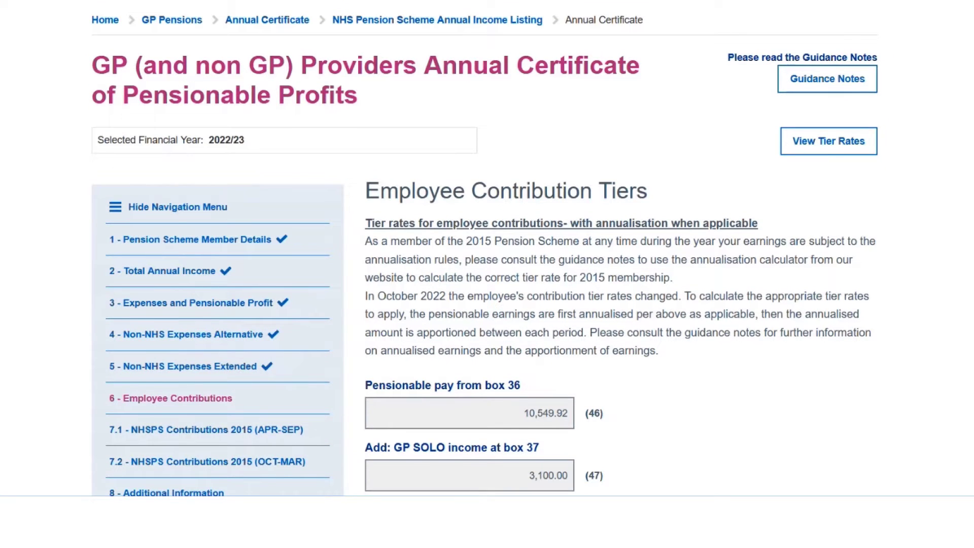
scroll(487, 248, "down", 5)
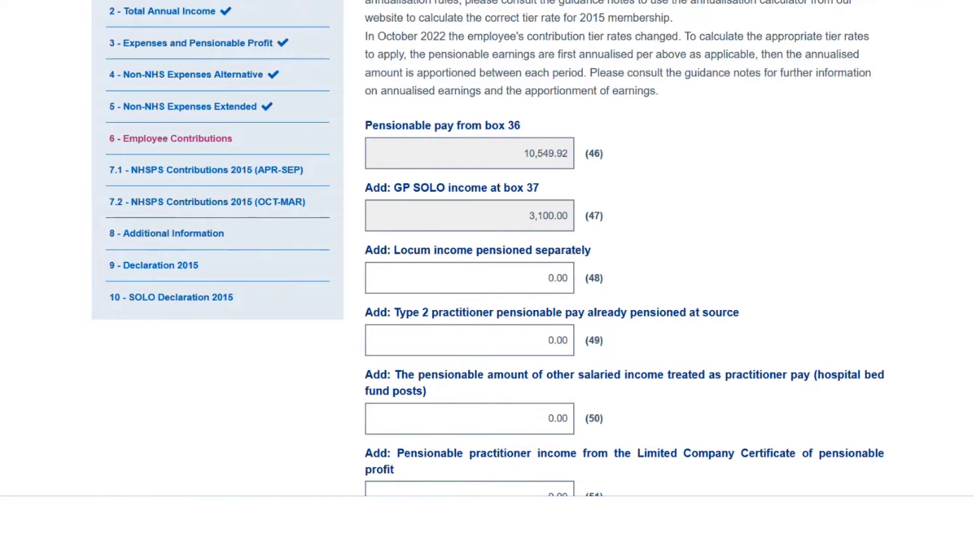
scroll(176, 110, "up", 3)
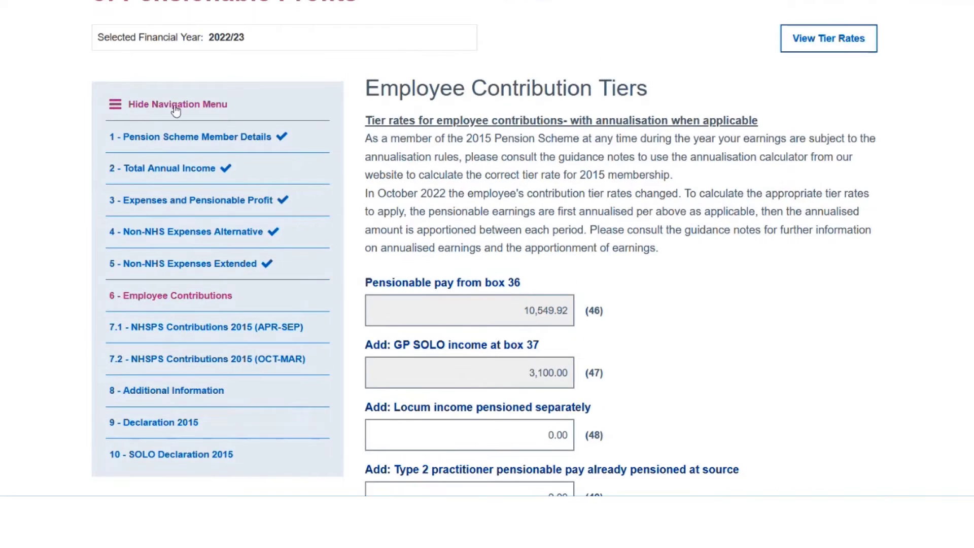
left_click(175, 105)
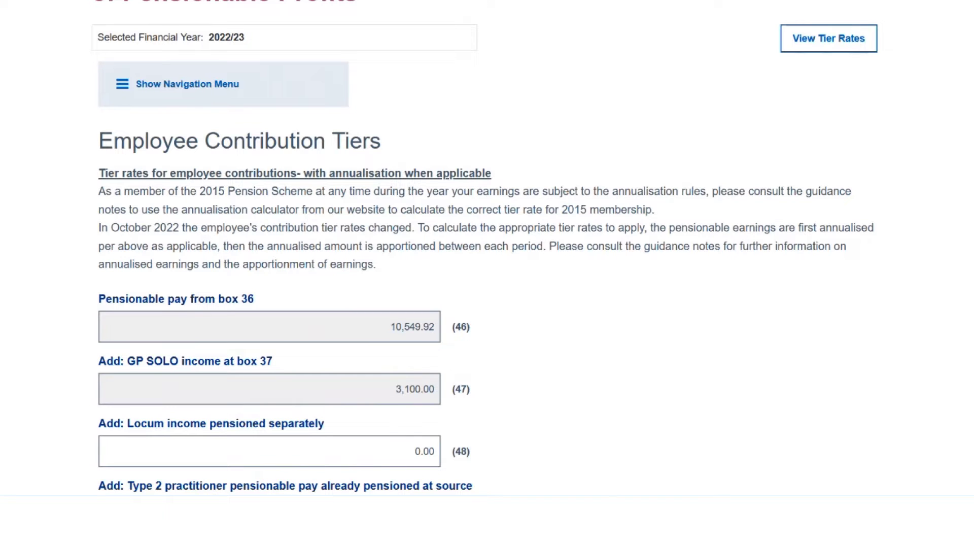
Examine the pensionable pay boxes 46 to 53 and the annualised earnings, tier rate and days worked fields below them
scroll(484, 248, "down", 1)
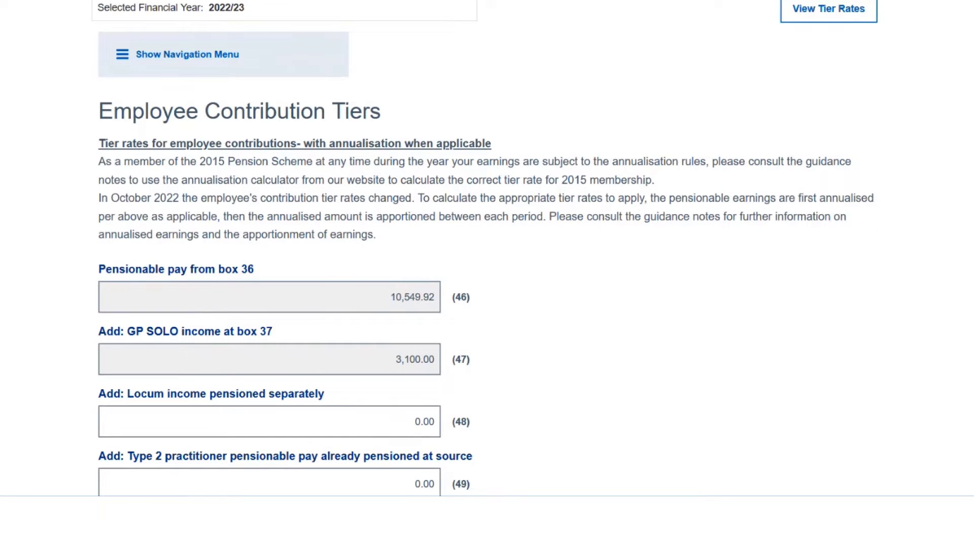
scroll(664, 212, "down", 4)
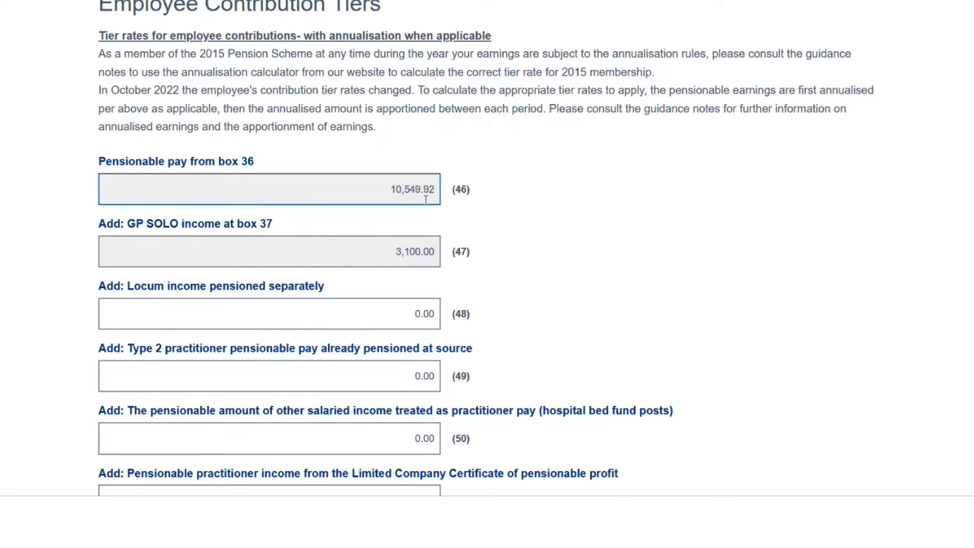
left_click_drag(429, 189, 437, 219)
left_click(208, 197)
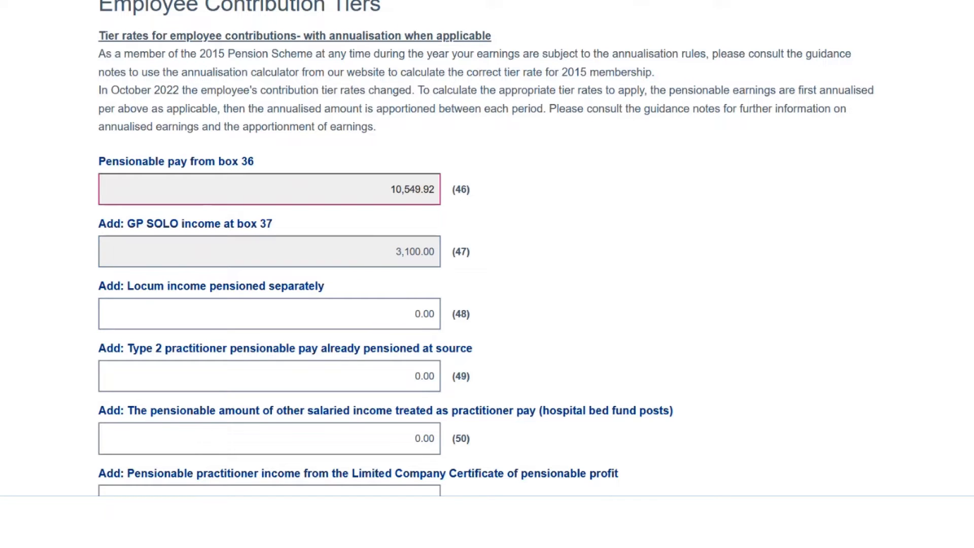
scroll(486, 245, "down", 1)
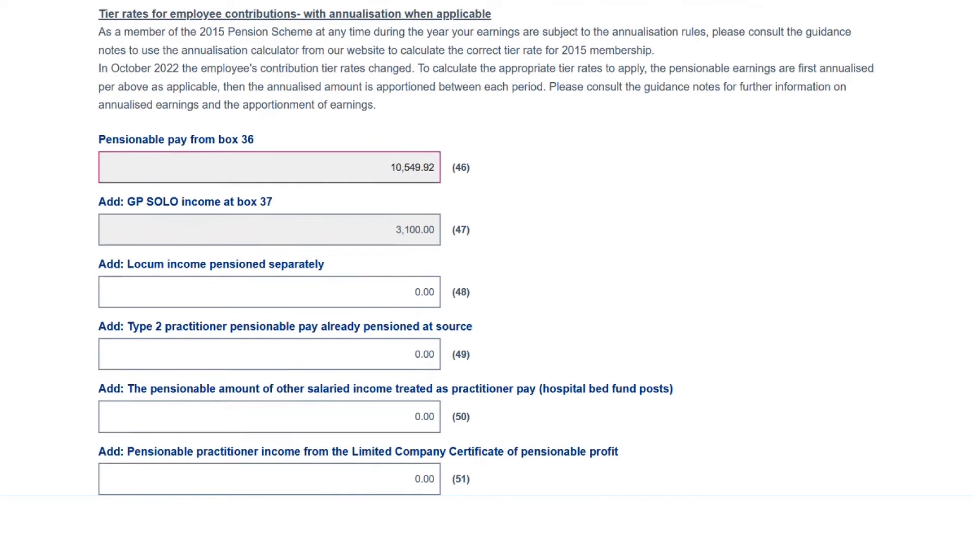
scroll(340, 281, "down", 5)
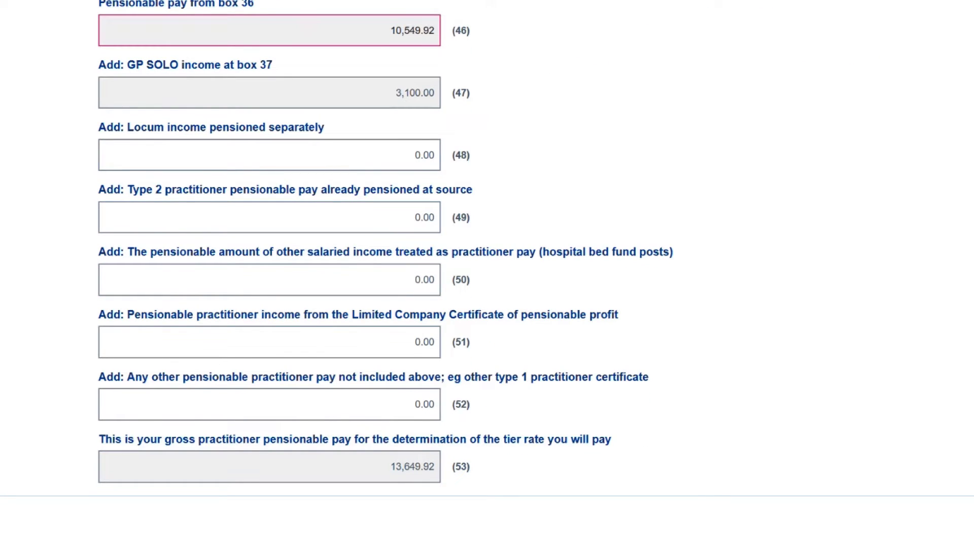
scroll(486, 249, "down", 5)
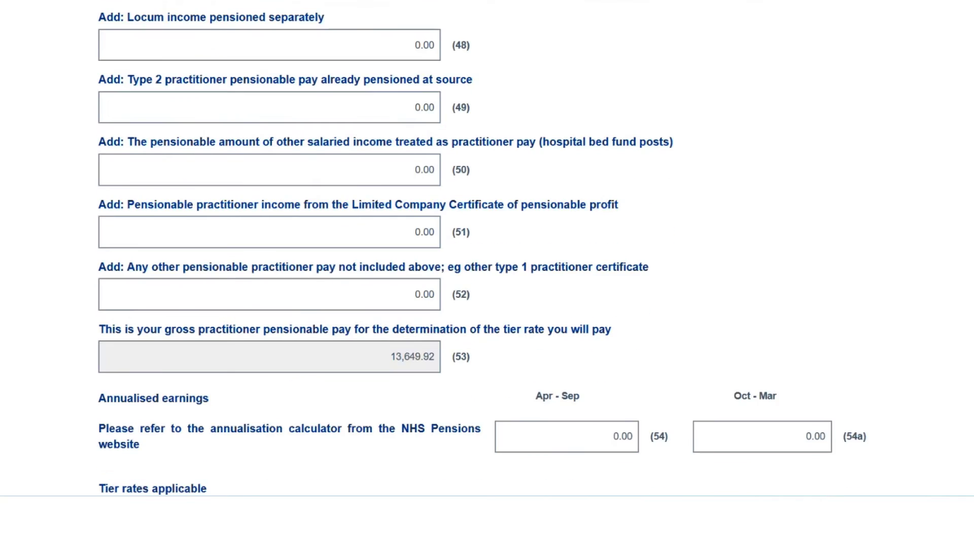
scroll(487, 249, "down", 4)
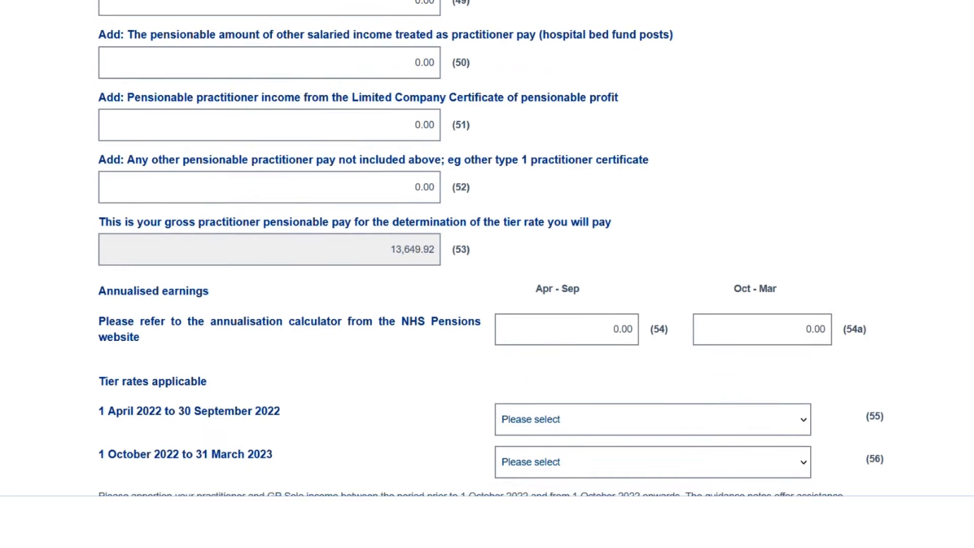
scroll(487, 249, "down", 5)
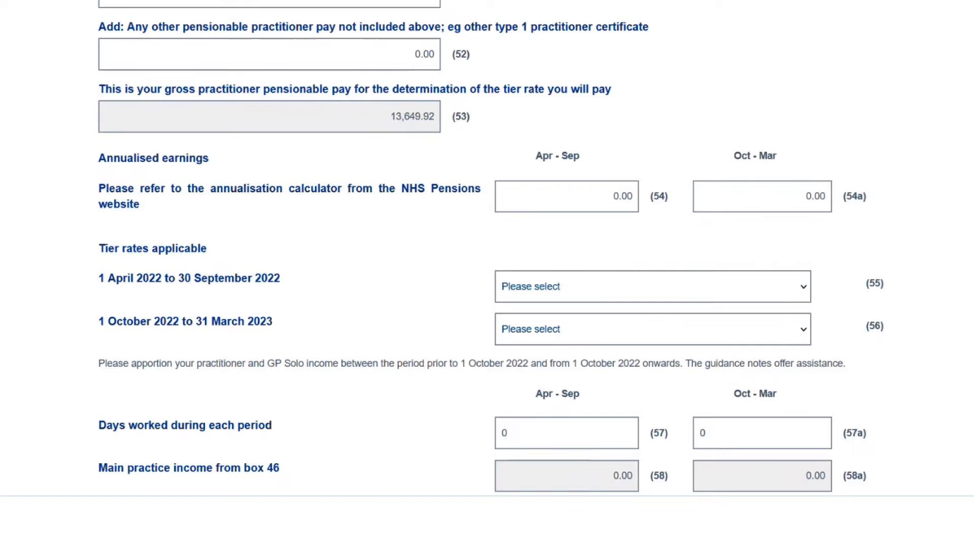
scroll(487, 248, "down", 1)
scroll(908, 332, "up", 1)
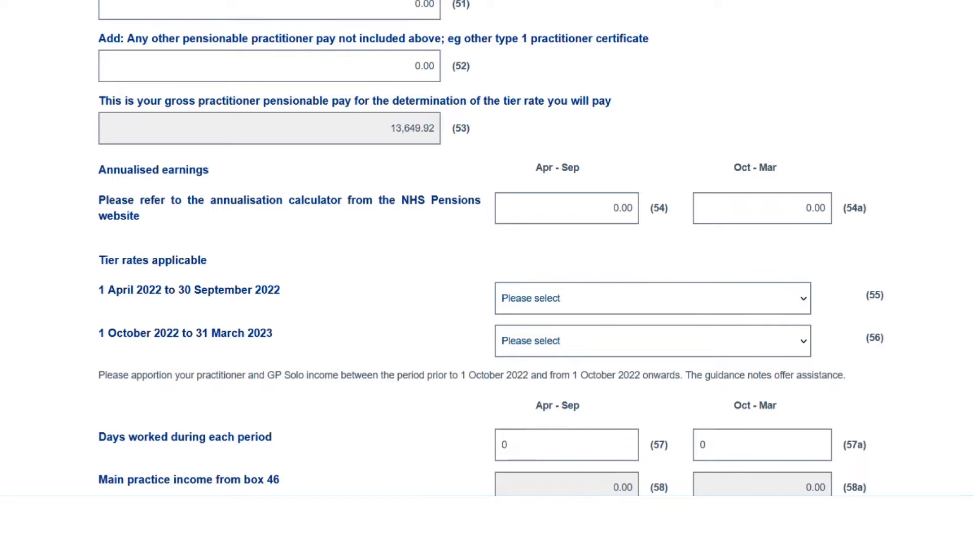
Enter the annualised earnings as 16,395.37 for April to September and 10,195.37 for October to March
left_click(672, 191)
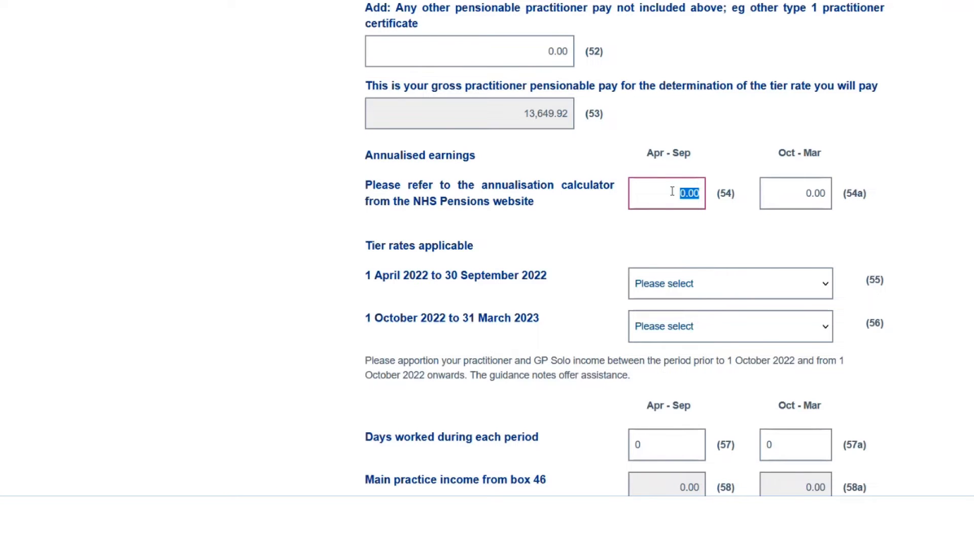
type("16395.37")
left_click(801, 194)
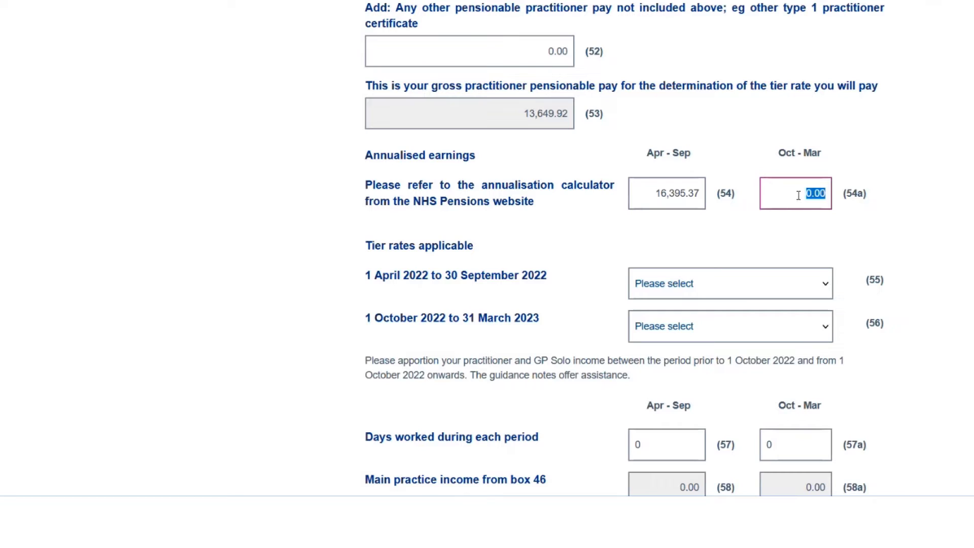
type("10,195.37")
left_click(669, 195)
key("Tab")
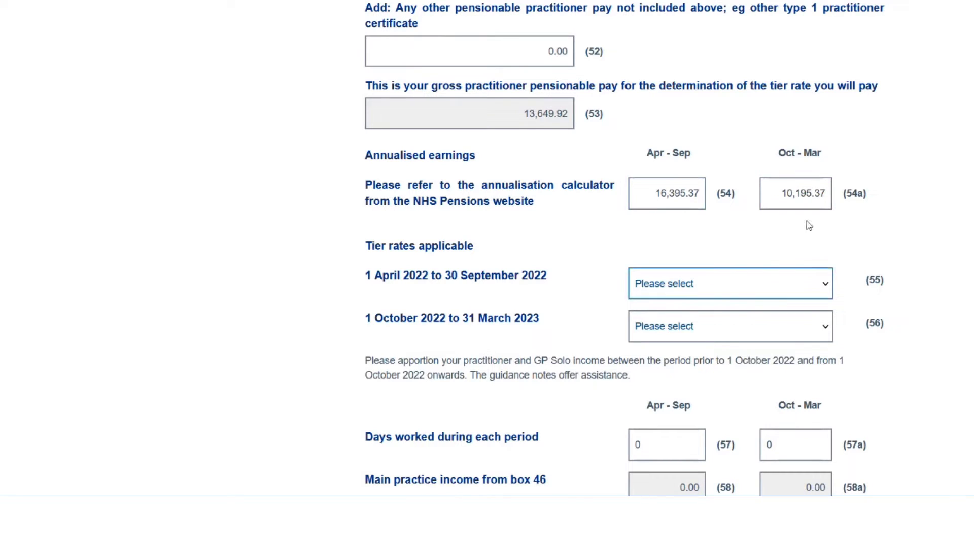
left_click(810, 225)
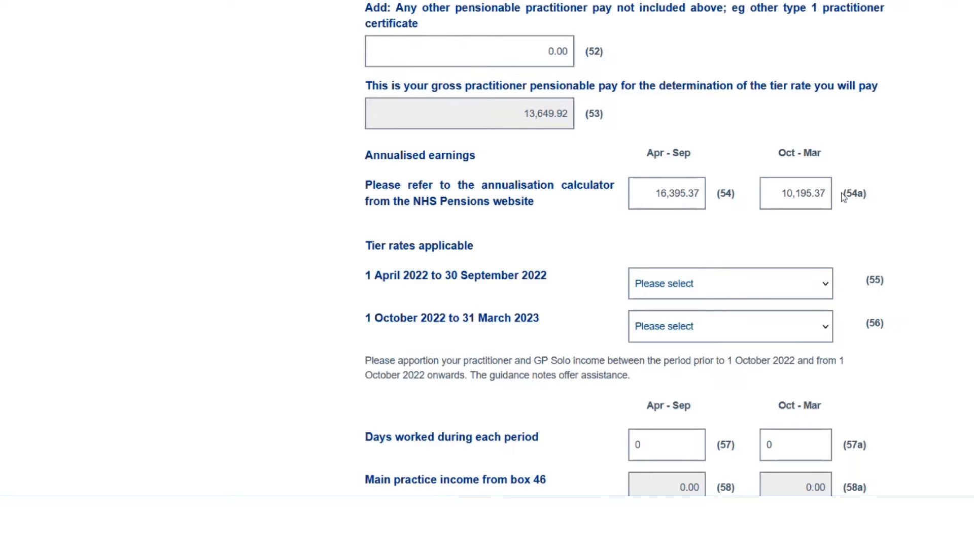
left_click(819, 191)
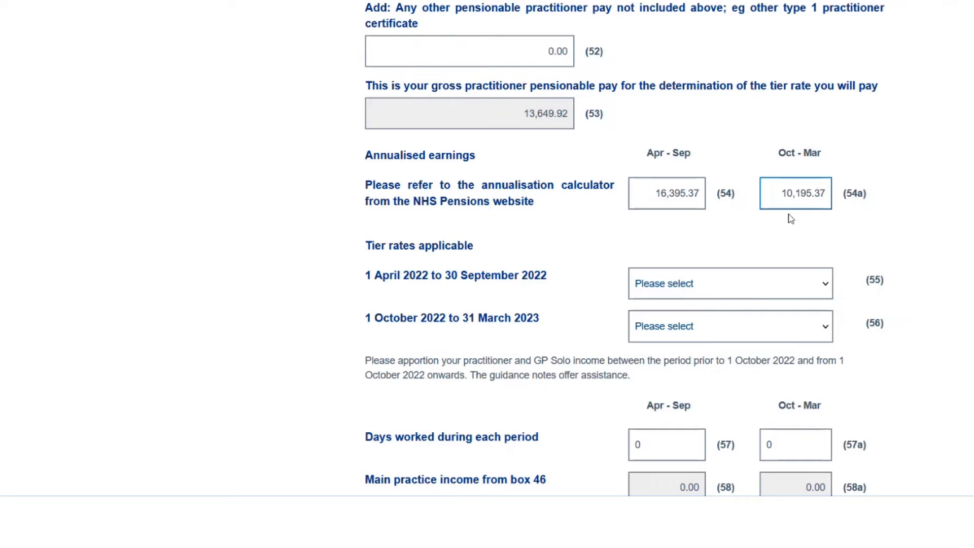
left_click(735, 239)
left_click(653, 187)
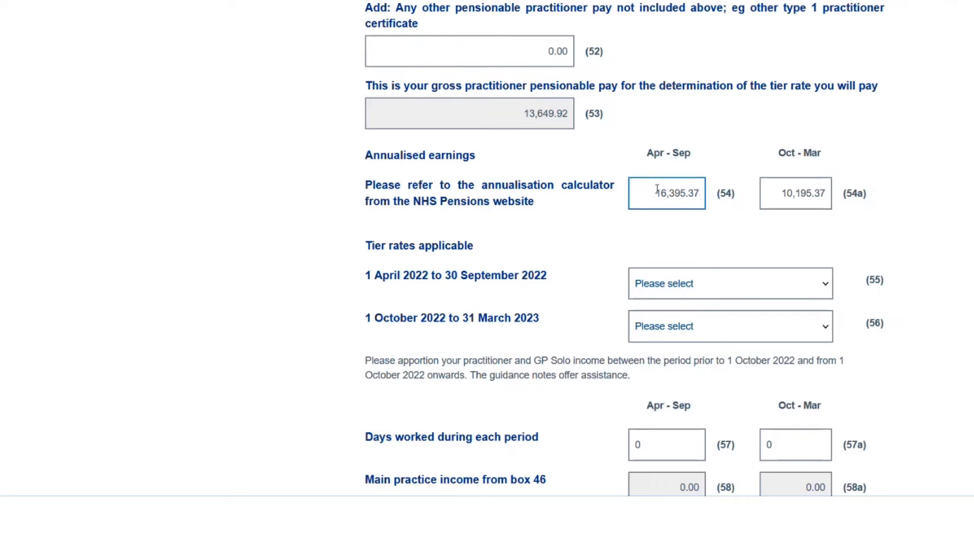
left_click(663, 223)
left_click(656, 203)
left_click(664, 216)
left_click(663, 207)
left_click(665, 216)
left_click(691, 196)
left_click(684, 217)
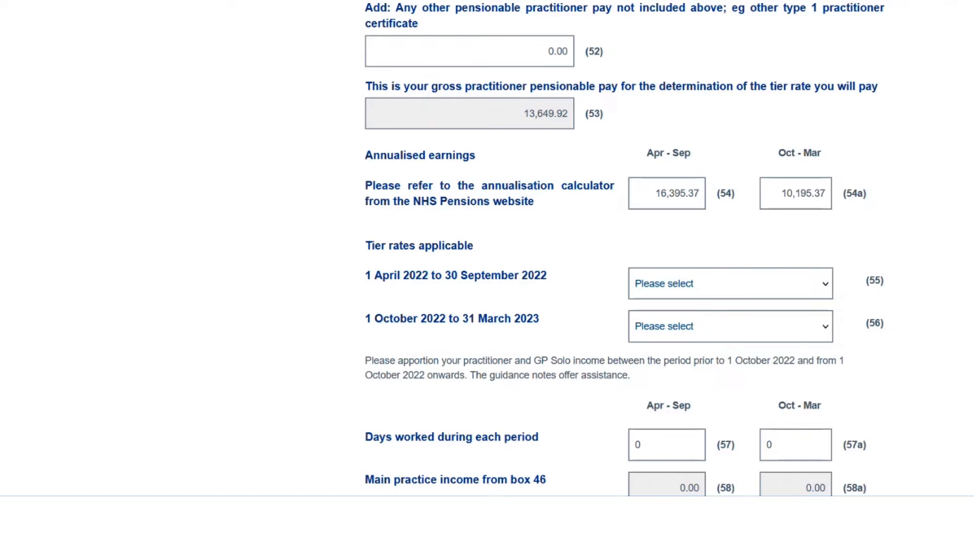
Consult the 2022/23 tier rates table and set the tier rate for 1 April to 30 September 2022 to 5.6
scroll(487, 249, "up", 15)
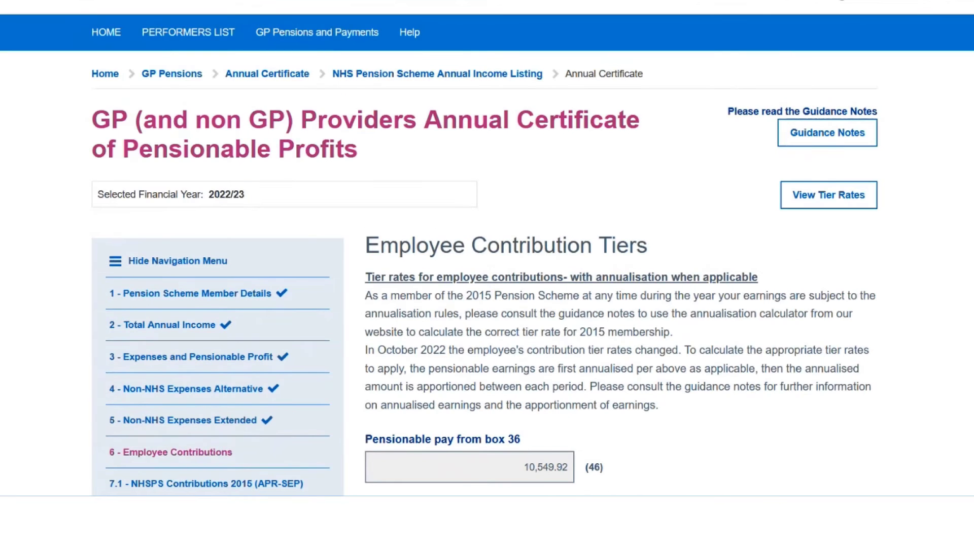
left_click(826, 199)
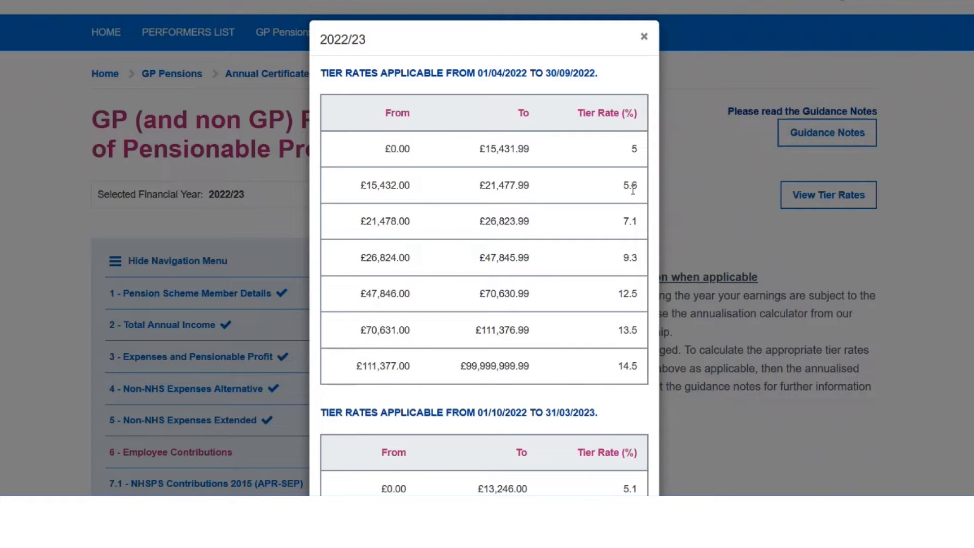
left_click(967, 264)
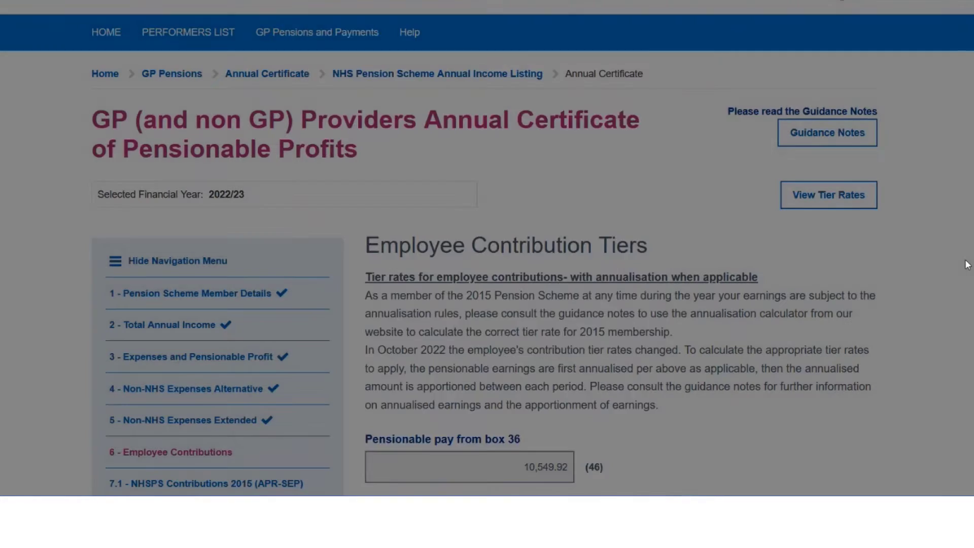
scroll(487, 274, "down", 15)
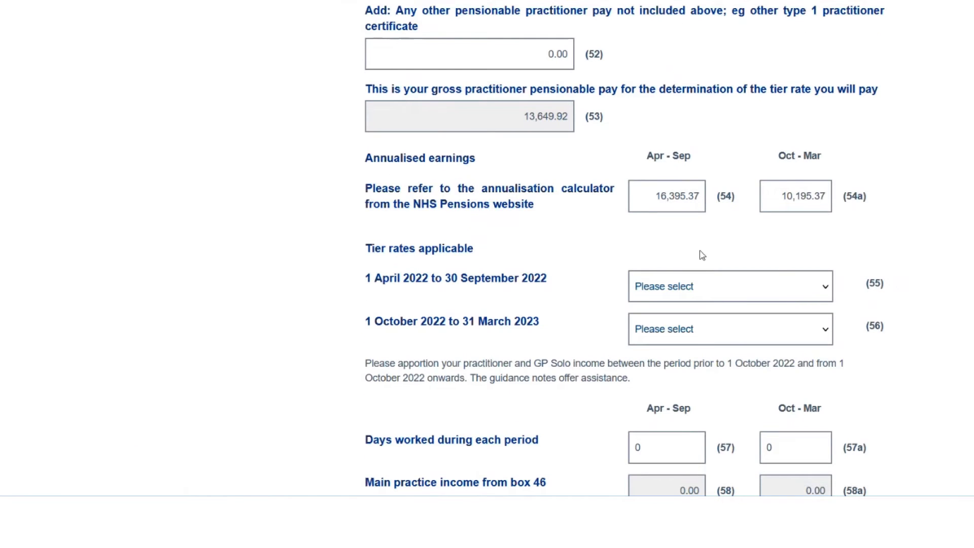
left_click(711, 287)
left_click(663, 353)
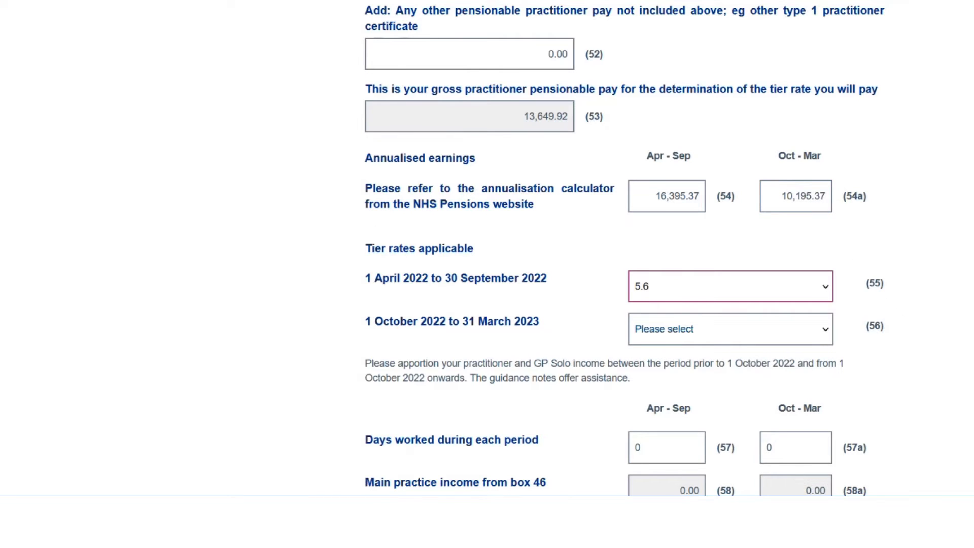
Look up the second-period tier rates and set the rate for 1 October 2022 to 31 March 2023 to 5.1
scroll(625, 248, "up", 10)
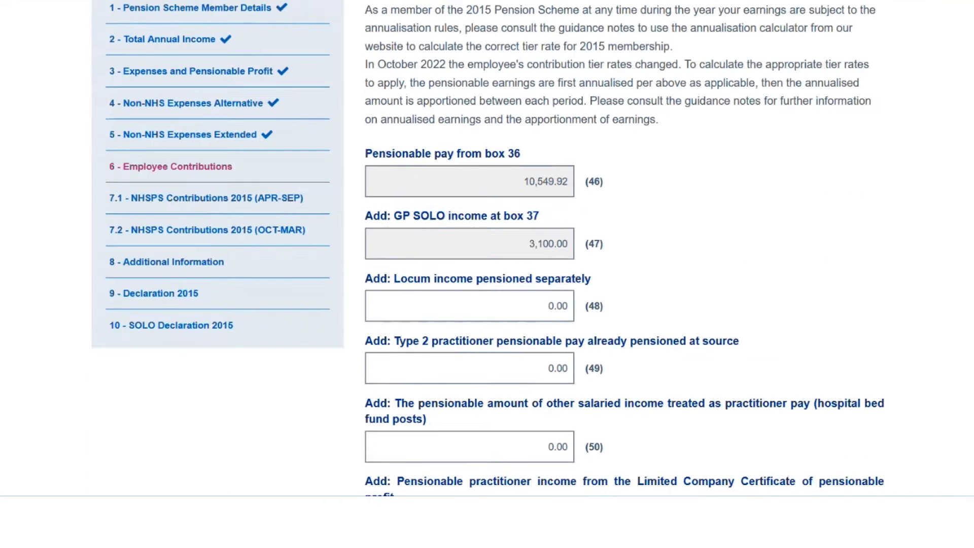
scroll(625, 248, "up", 6)
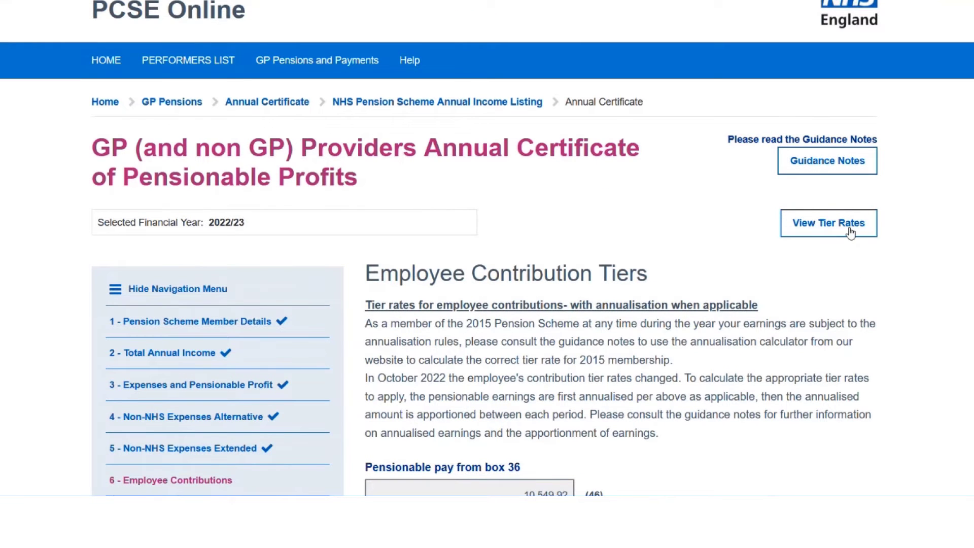
left_click(850, 233)
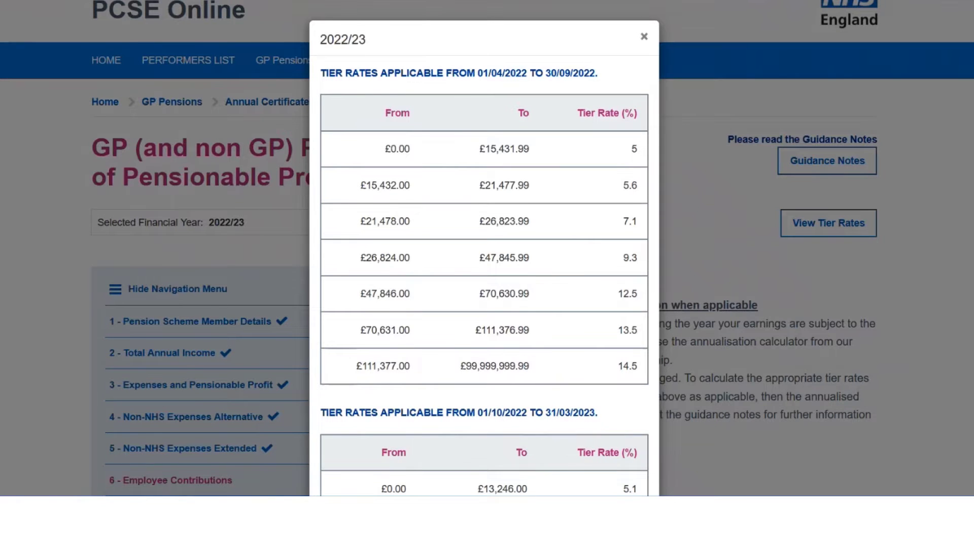
scroll(608, 254, "down", 5)
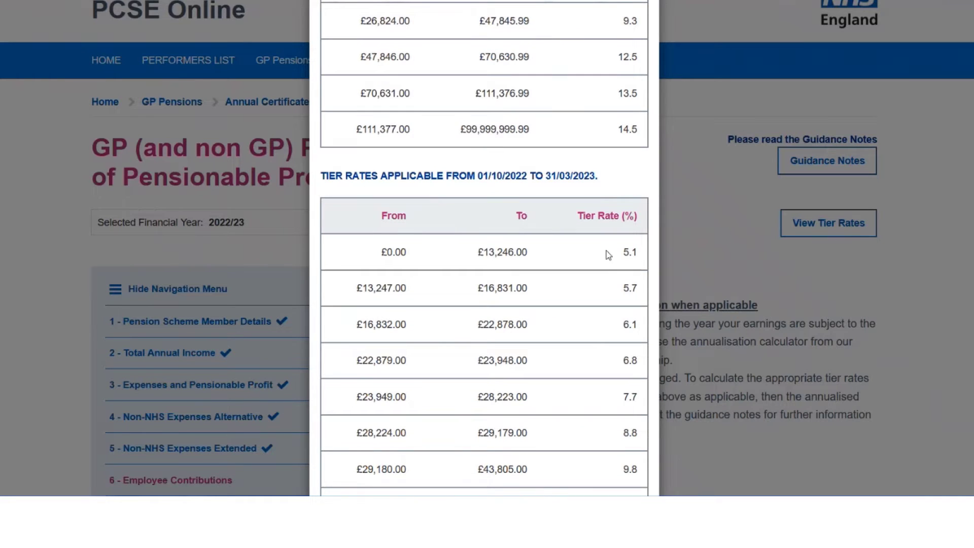
left_click(908, 271)
scroll(908, 272, "down", 3)
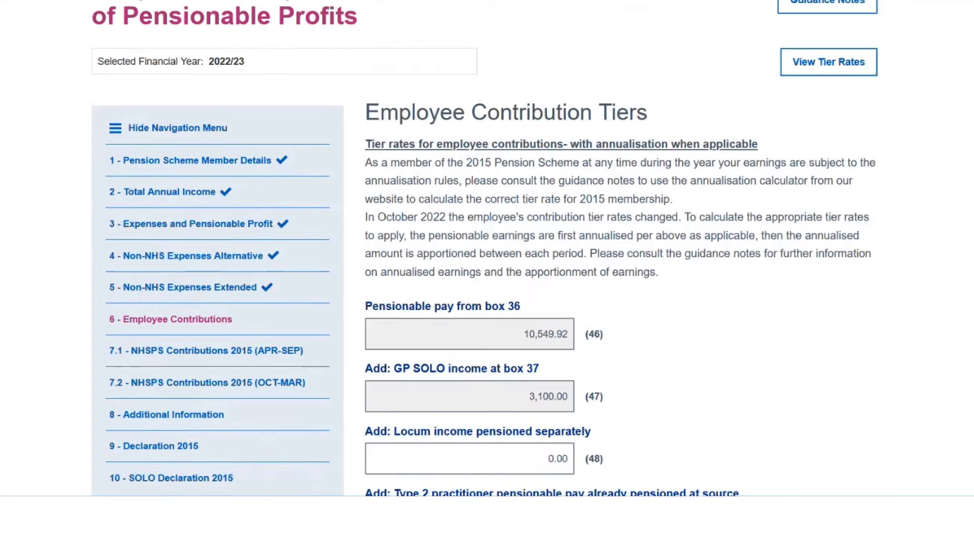
scroll(785, 327, "down", 13)
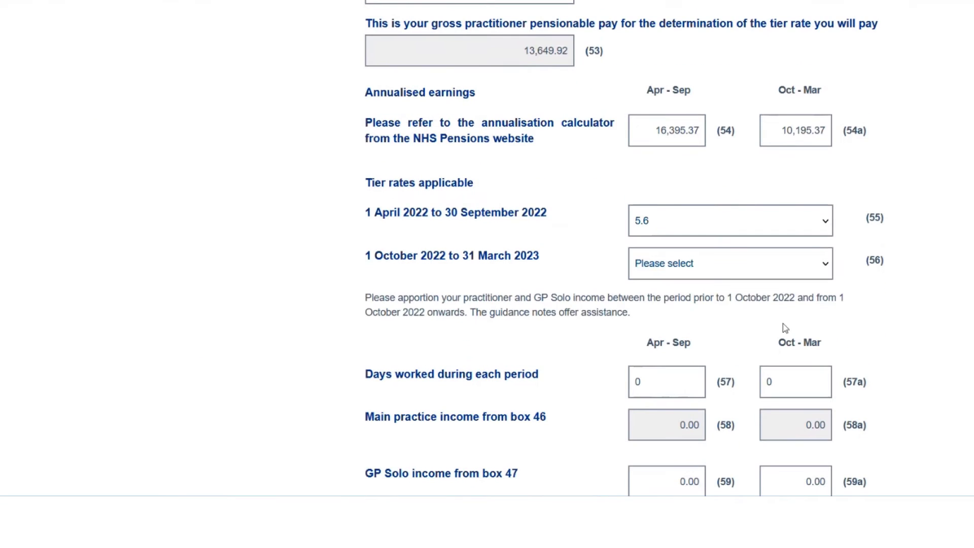
left_click(759, 265)
left_click(661, 53)
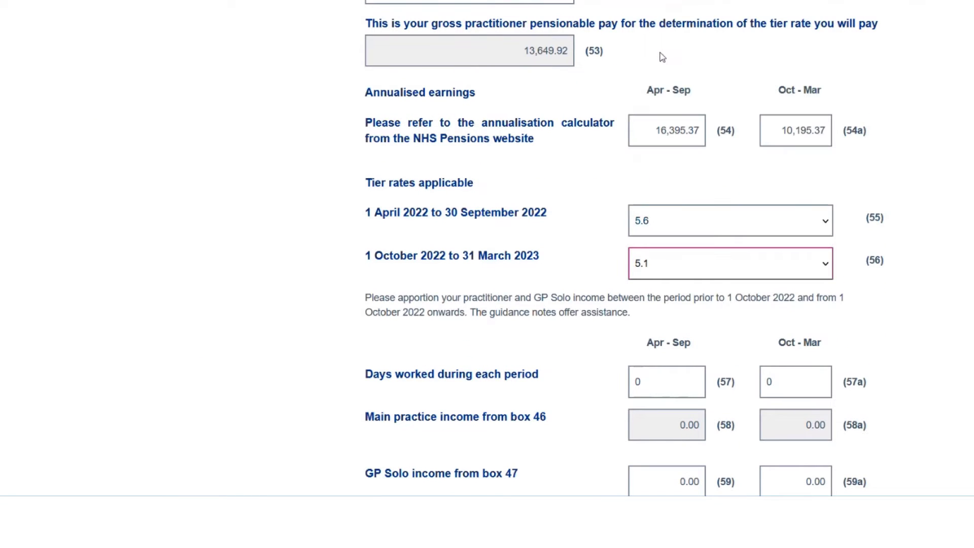
left_click(943, 220)
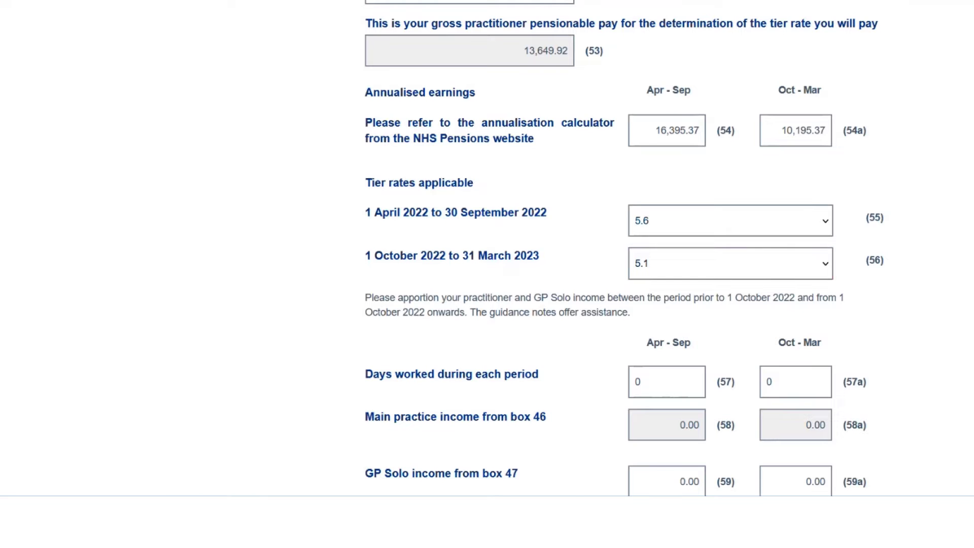
Enter the days worked as 183 for April to September and 182 for October to March
scroll(624, 248, "down", 2)
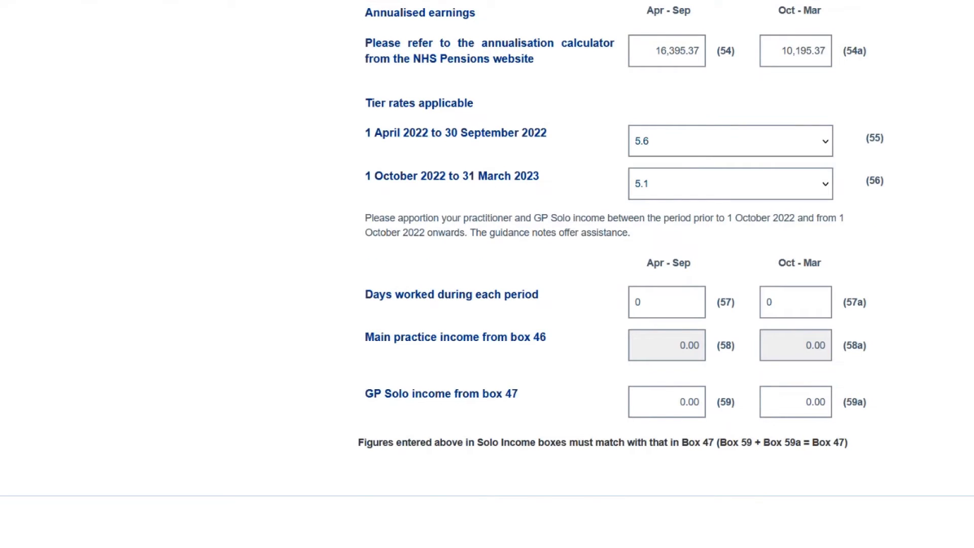
scroll(652, 282, "down", 1)
left_click(653, 283)
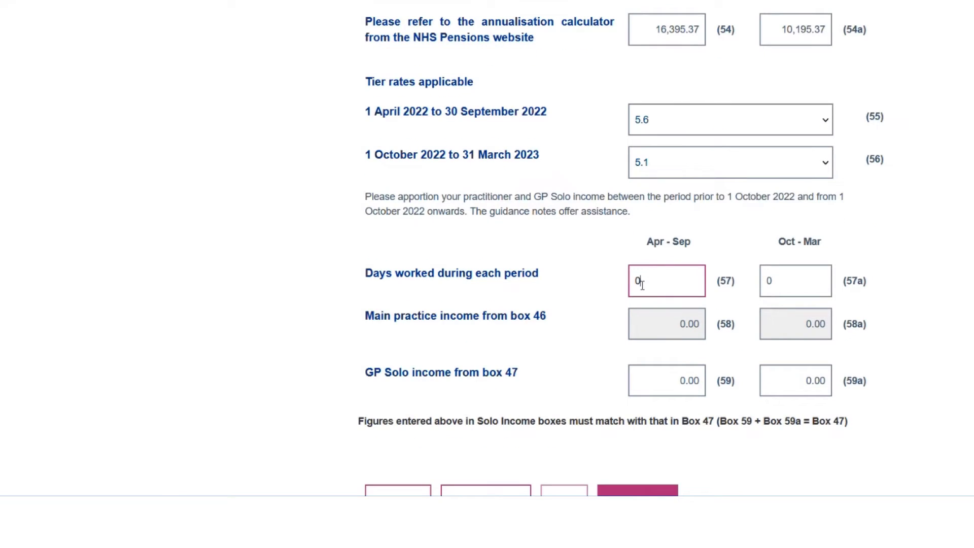
double_click(641, 283)
type("183")
left_click(766, 287)
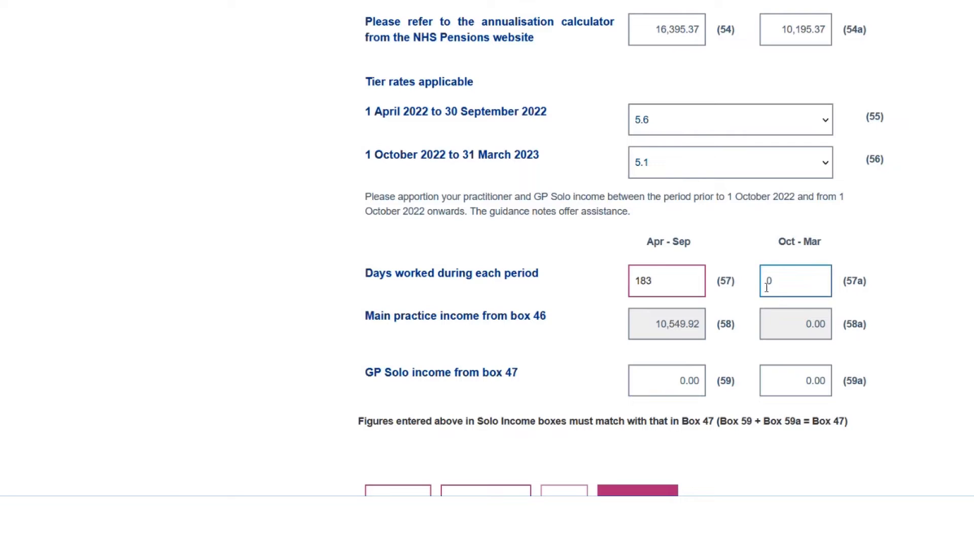
double_click(779, 282)
type("1")
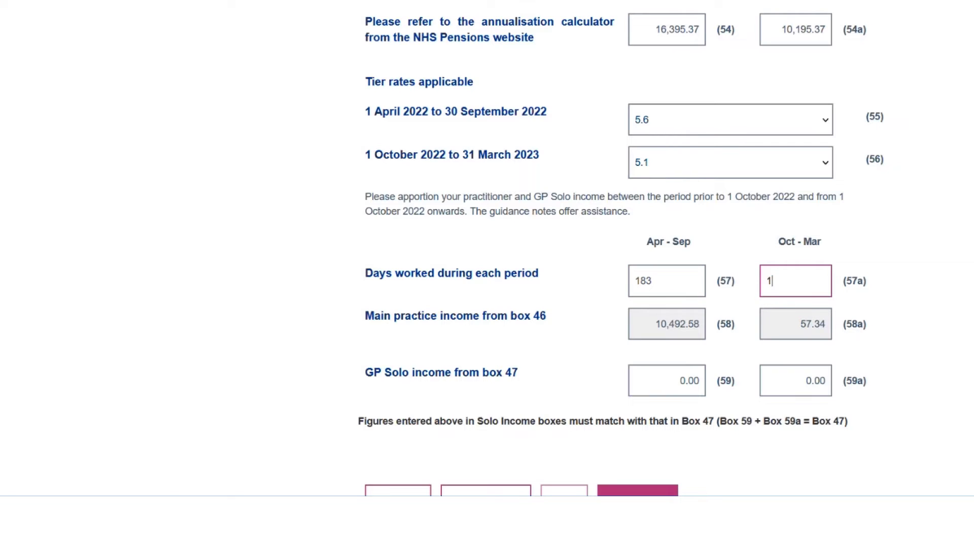
type("82")
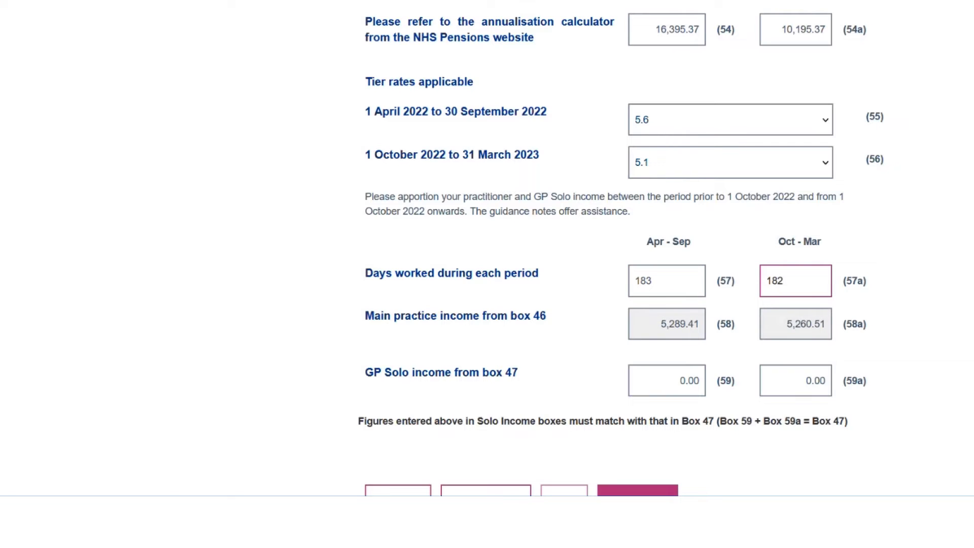
left_click(949, 209)
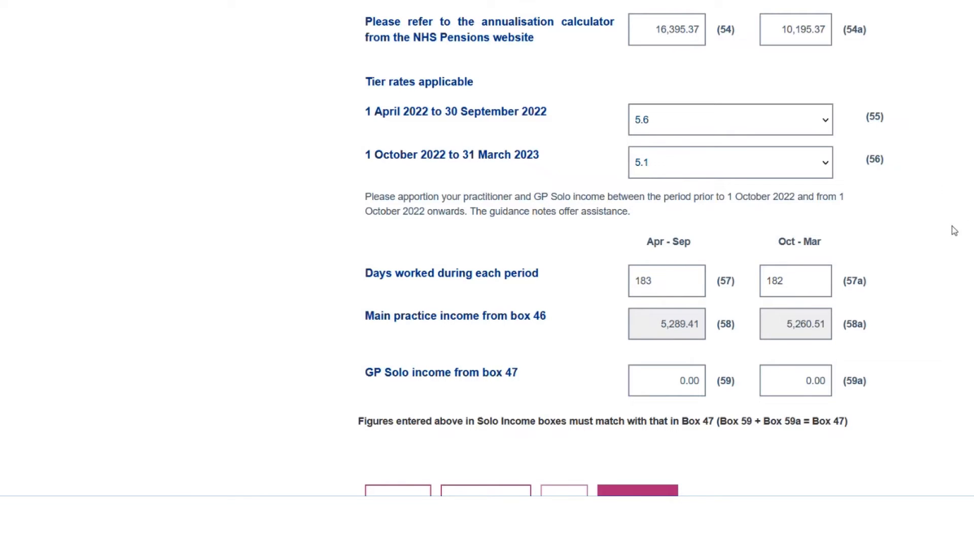
Set the April to September GP Solo income from box 47 to 3,100.00
left_click(812, 325)
left_click(671, 384)
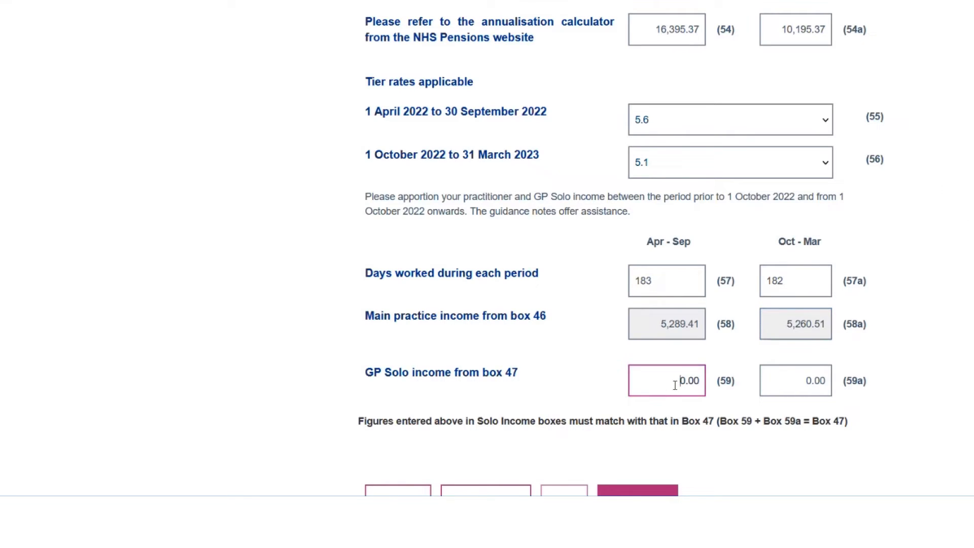
type("310")
left_click(959, 179)
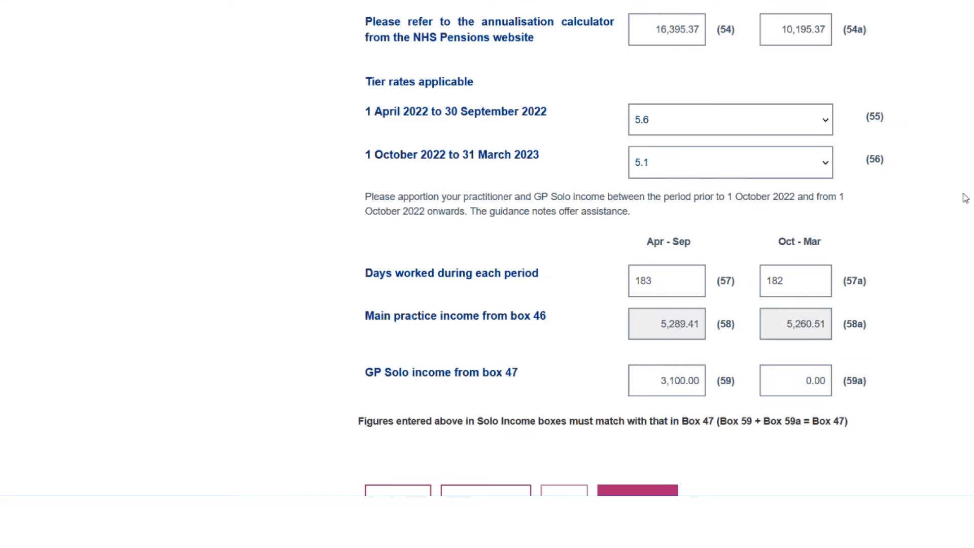
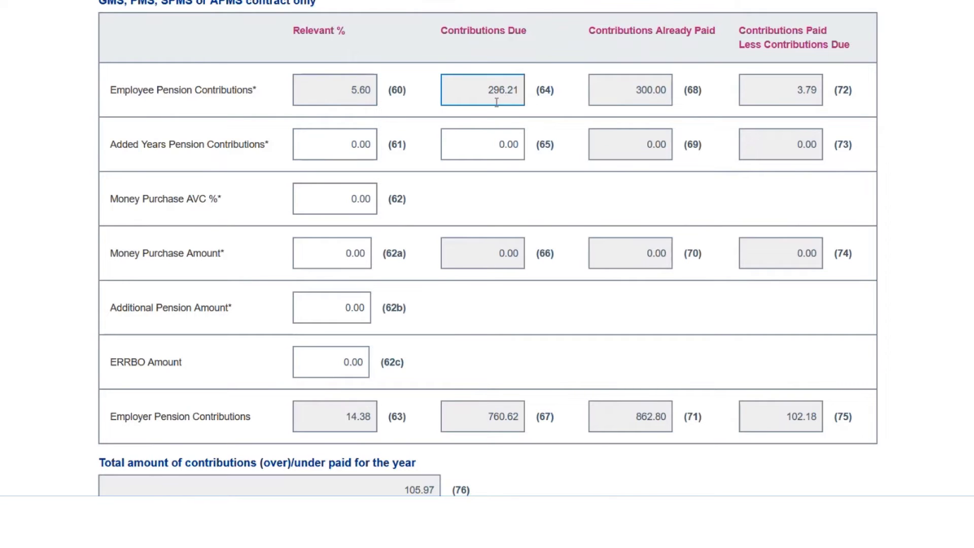
Examine the employee and employer contributions due, already paid and over or under paid, for both the practice contract and GP SOLO income
left_click(602, 96)
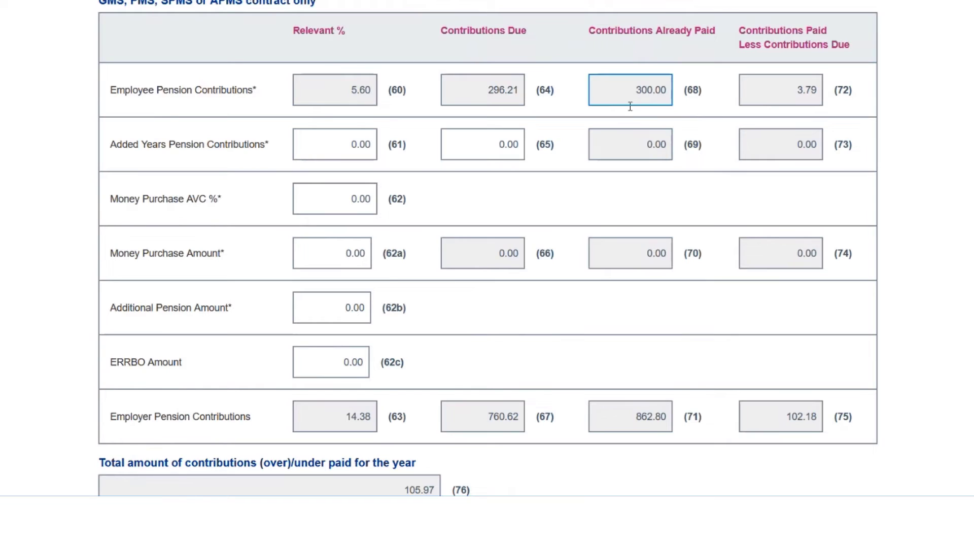
left_click(629, 119)
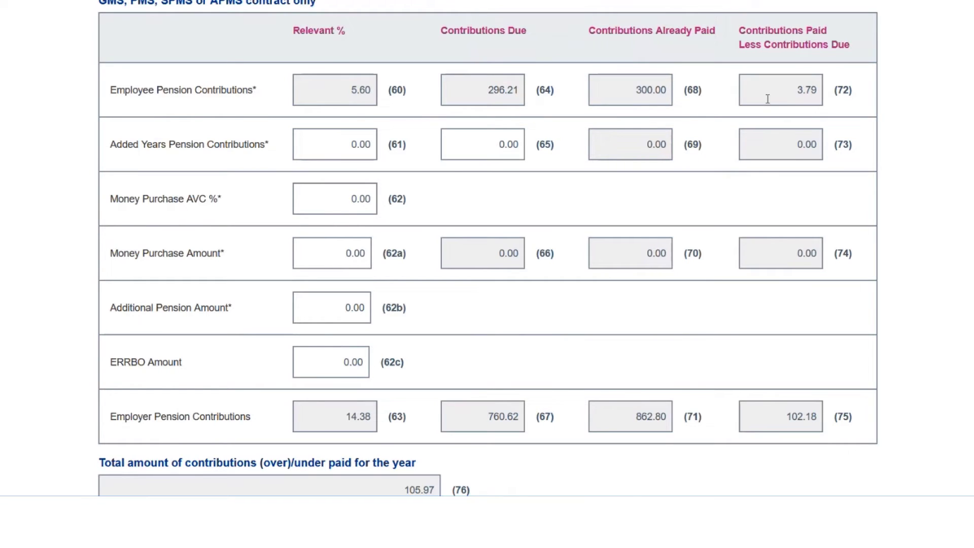
left_click(805, 91)
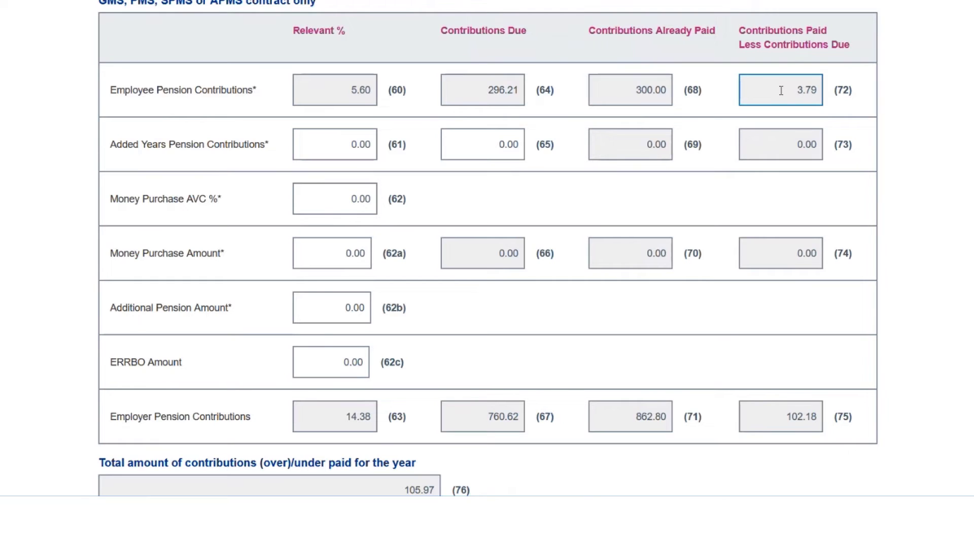
left_click(725, 111)
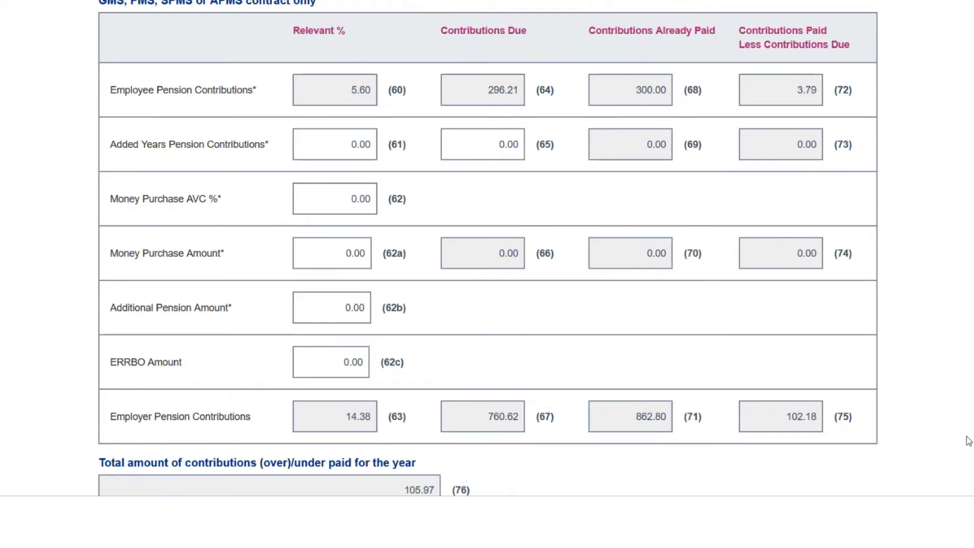
scroll(487, 253, "down", 5)
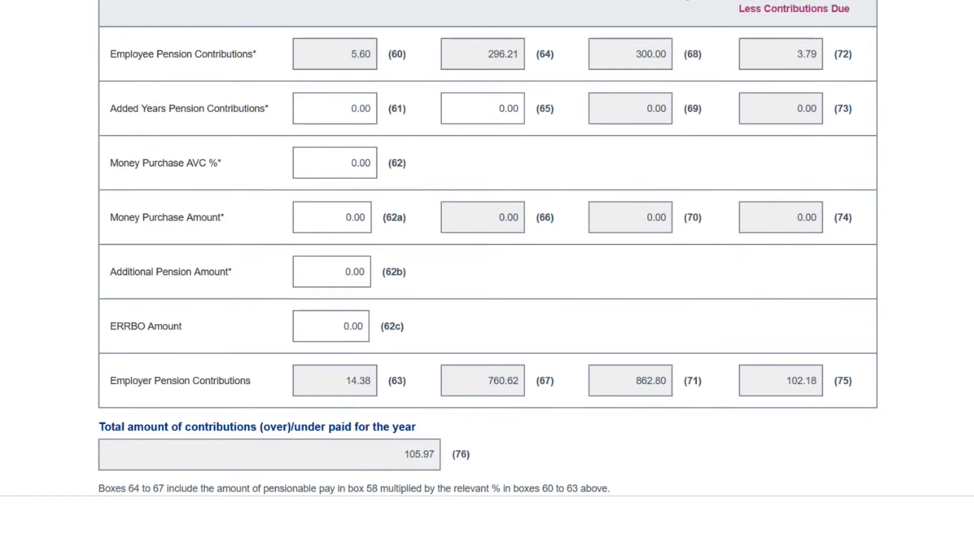
scroll(771, 235, "down", 4)
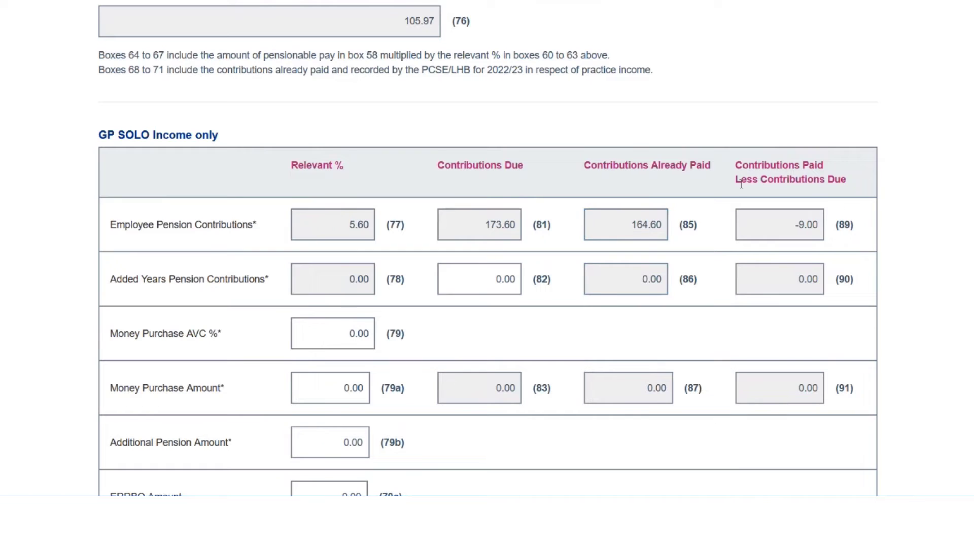
Review the remaining April to September GP SOLO contributions, save the page and continue to the October to March calculation
scroll(488, 248, "down", 4)
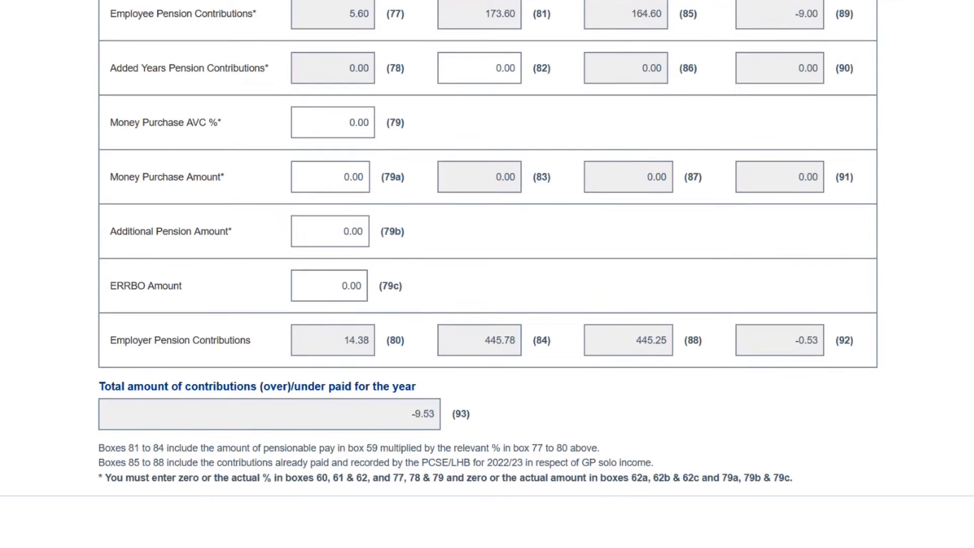
scroll(412, 337, "down", 5)
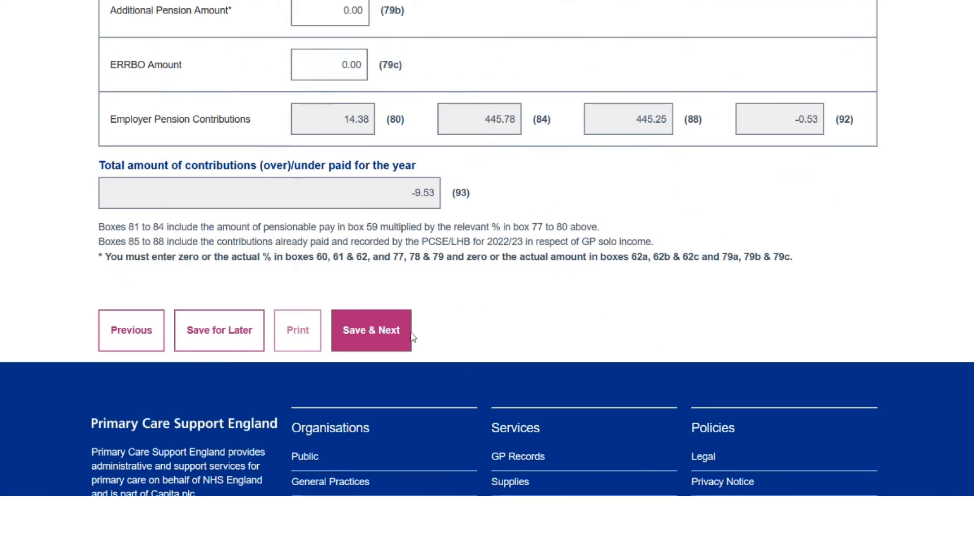
left_click(358, 334)
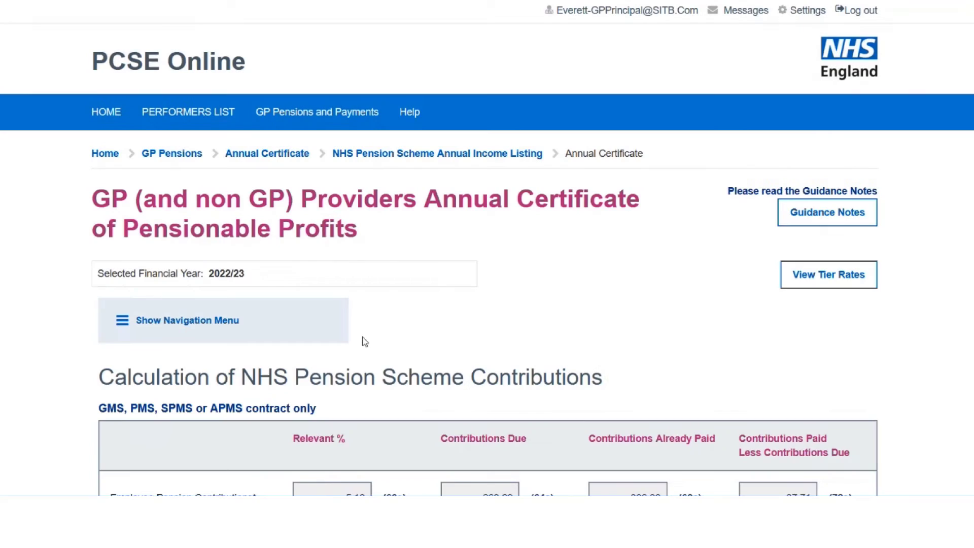
Check the certificate's section list to see which sections are complete and which one is current
scroll(487, 254, "down", 3)
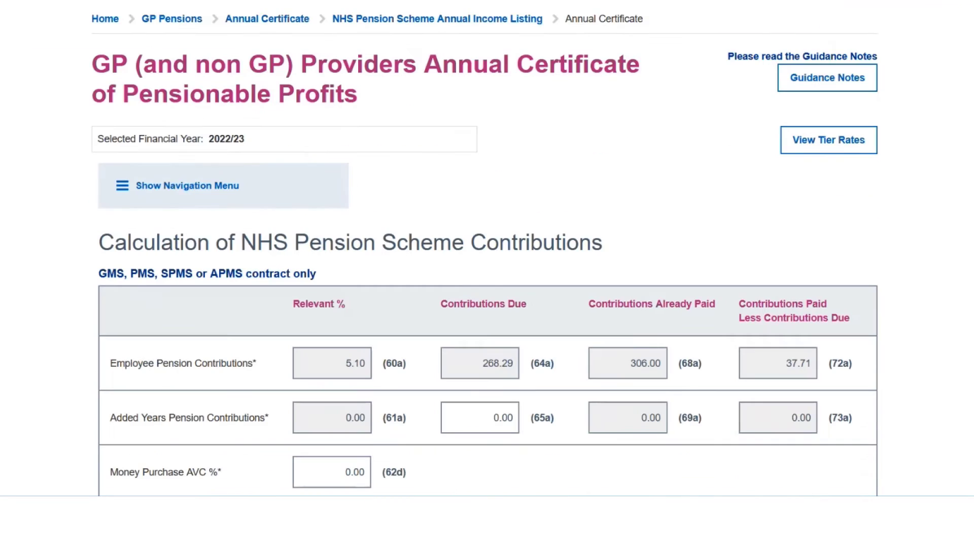
left_click(125, 187)
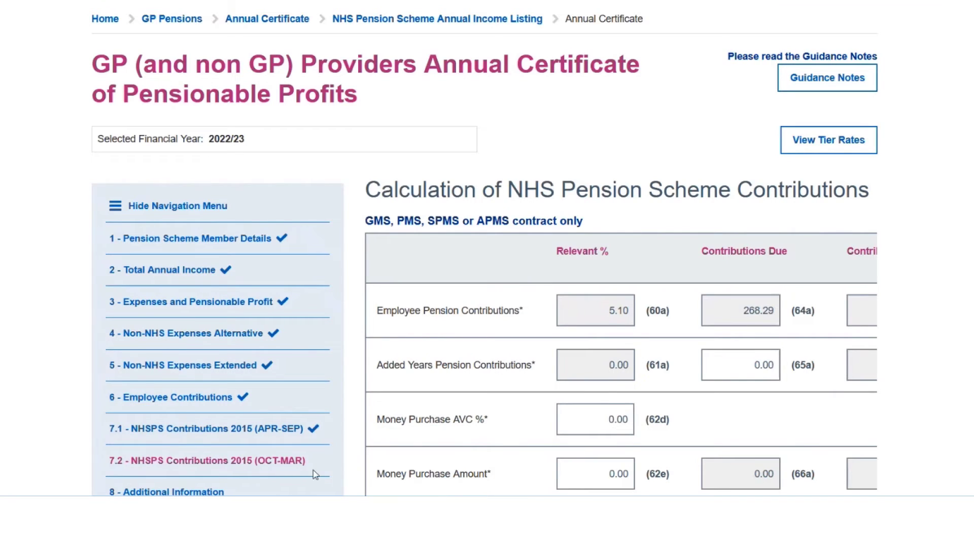
left_click(167, 206)
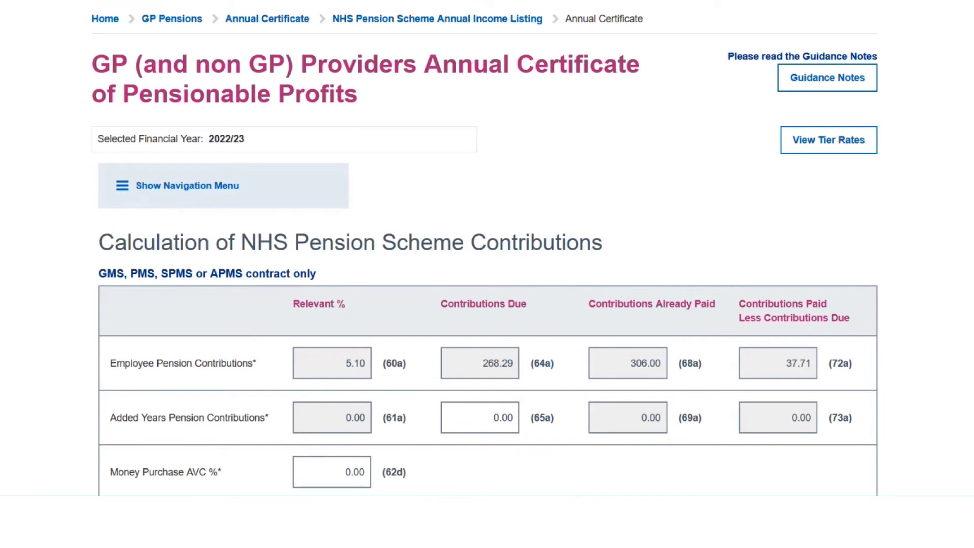
Review the October to March contributions for practice contract and GP SOLO income, save the page and continue to Additional Information
scroll(487, 254, "down", 5)
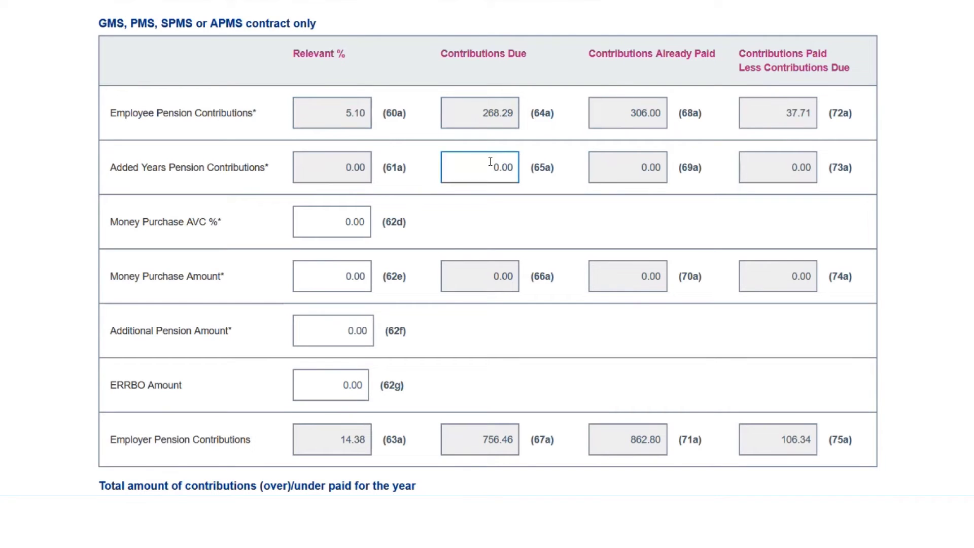
left_click(352, 120)
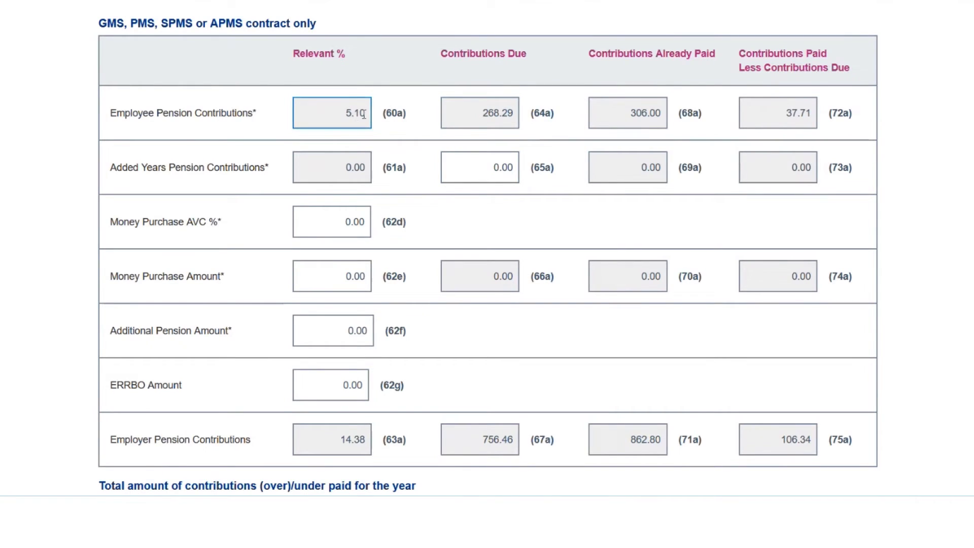
left_click(347, 134)
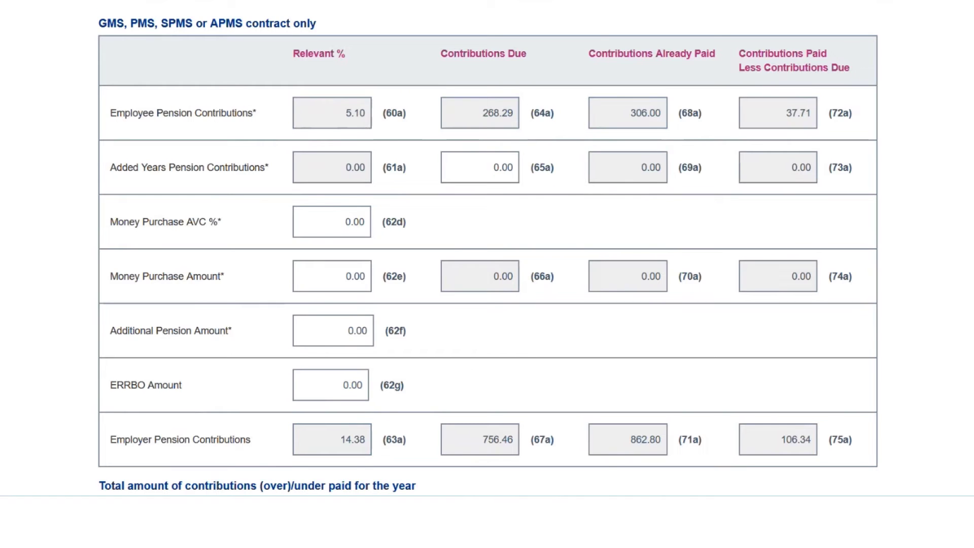
scroll(487, 249, "down", 5)
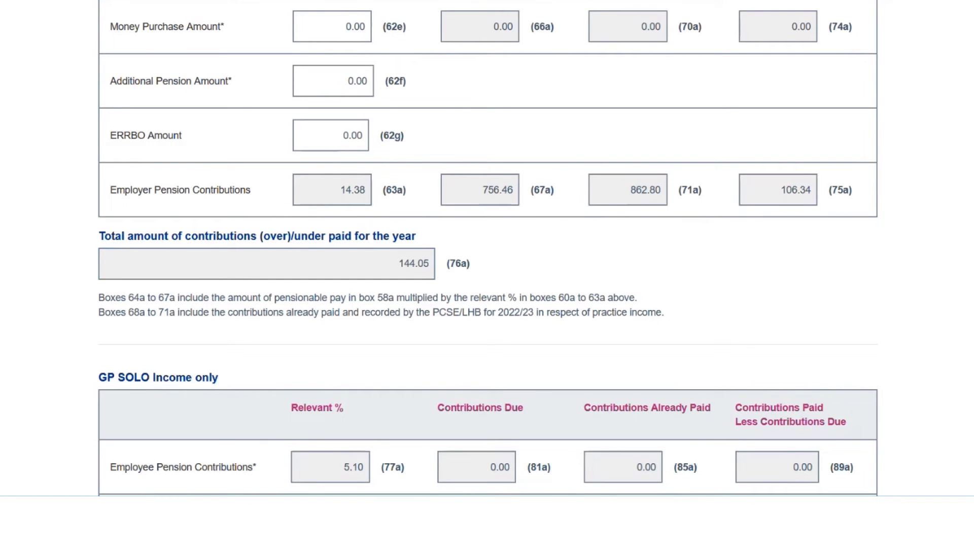
scroll(487, 249, "down", 7)
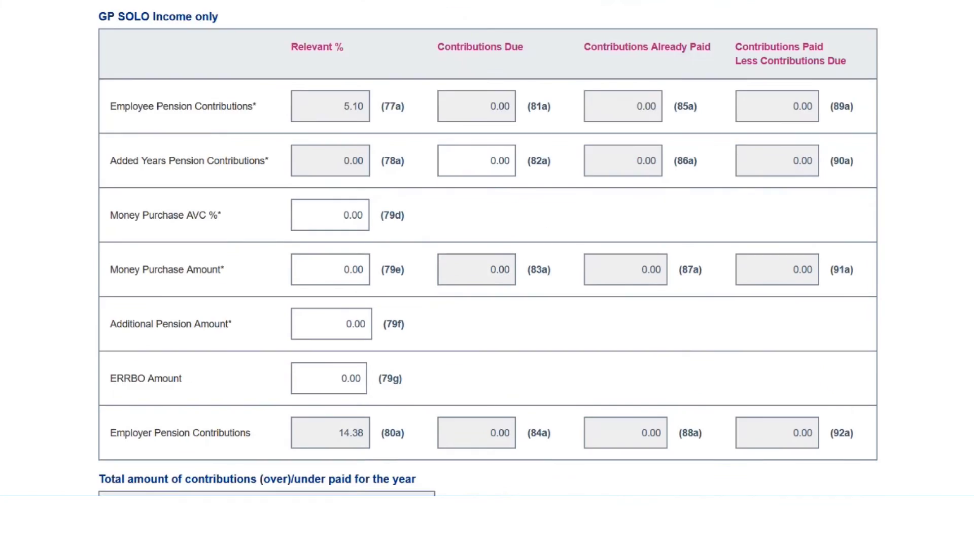
scroll(487, 249, "down", 1)
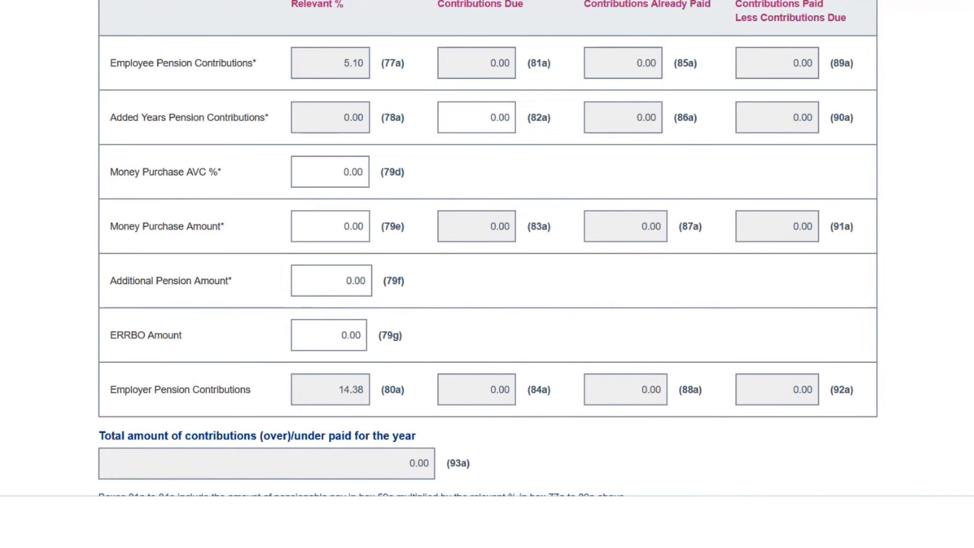
scroll(487, 254, "down", 1)
scroll(164, 296, "down", 4)
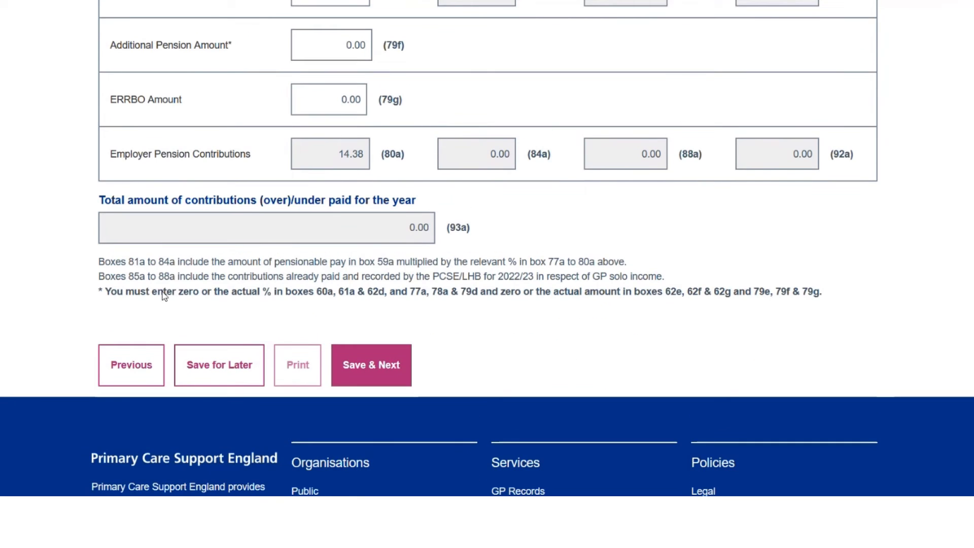
left_click(375, 378)
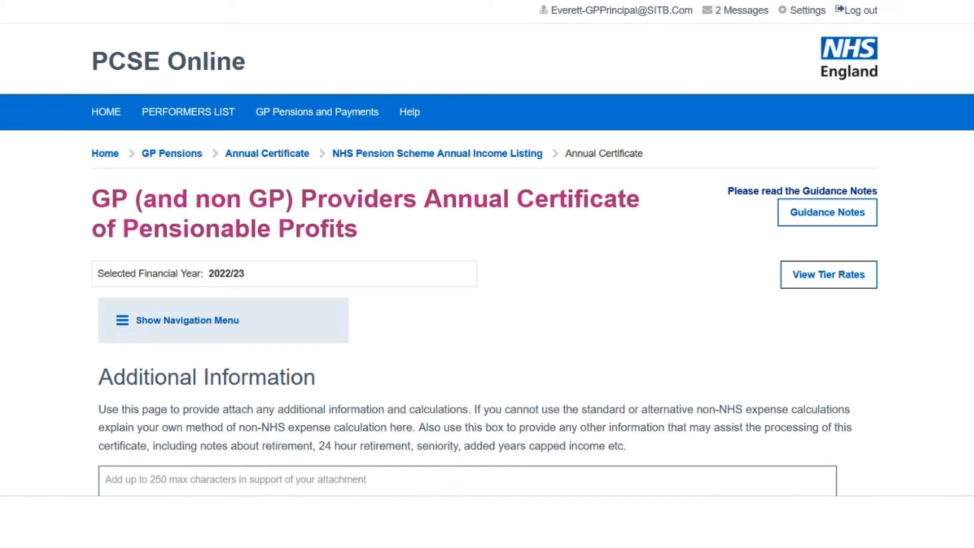
Leave the additional information, attachment and agent details blank, save the page and continue to the 2015 Scheme declaration
scroll(373, 293, "down", 5)
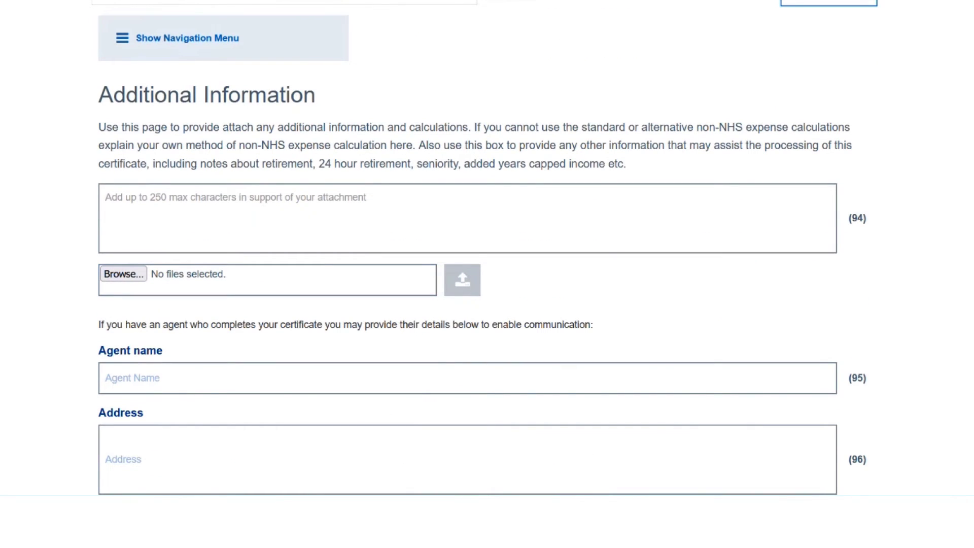
scroll(754, 254, "down", 4)
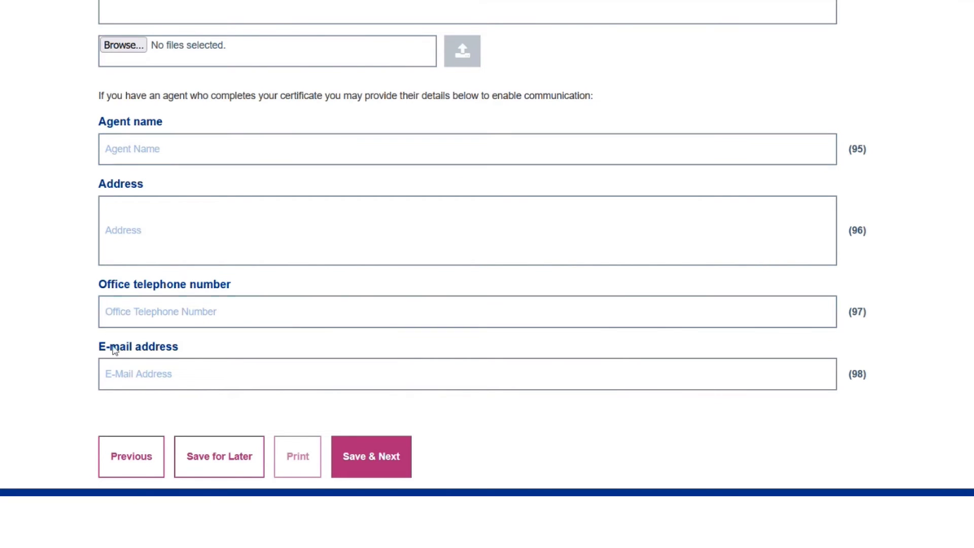
left_click(374, 468)
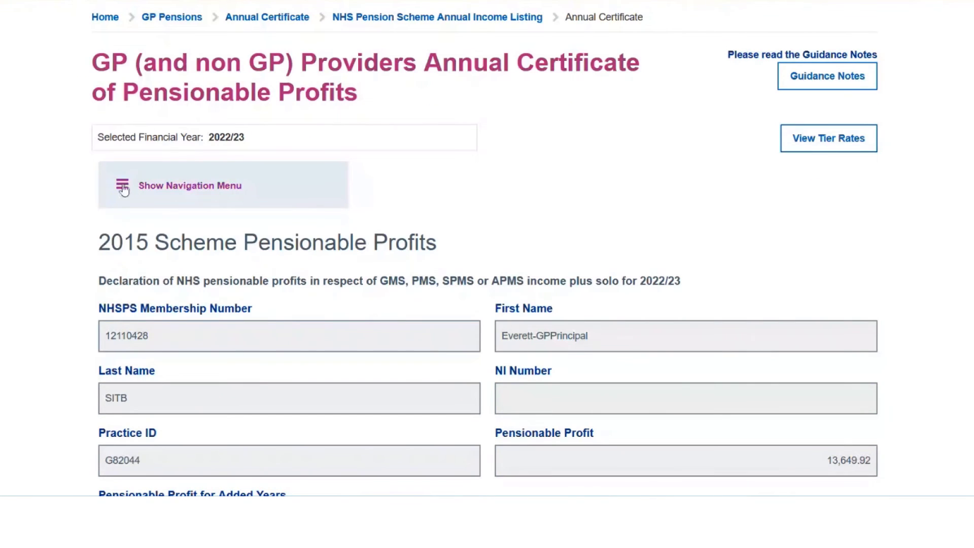
Check the section list for the completed sections and the remaining declarations
left_click(125, 188)
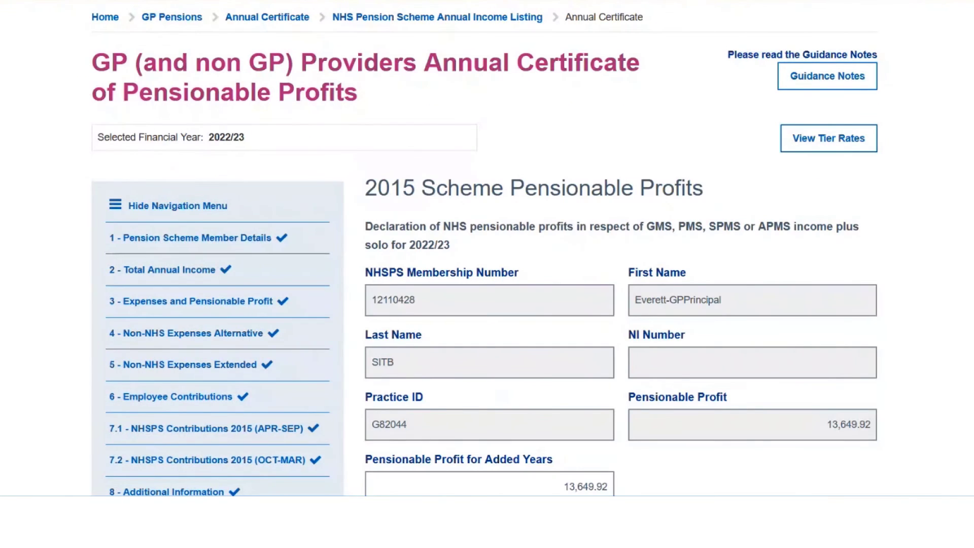
scroll(487, 254, "down", 5)
scroll(135, 226, "up", 1)
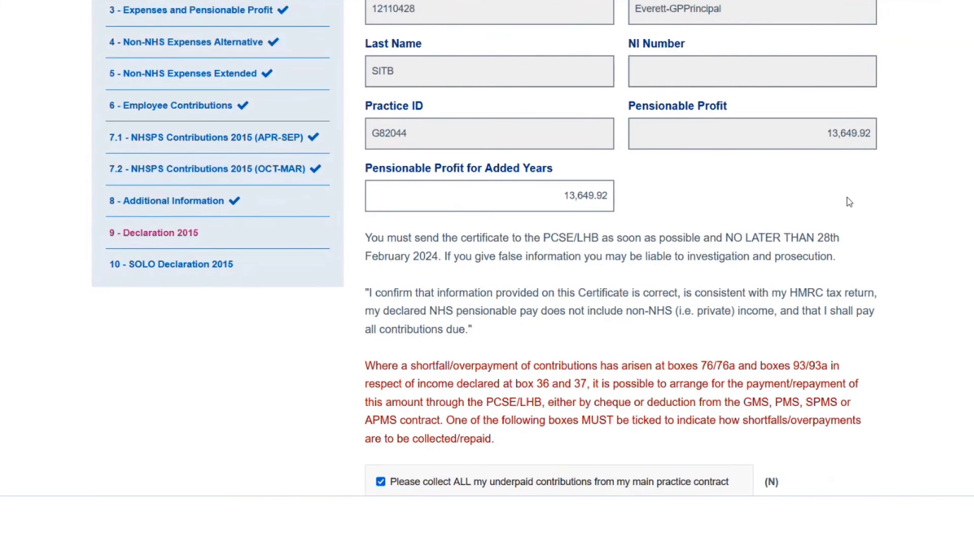
scroll(153, 345, "up", 7)
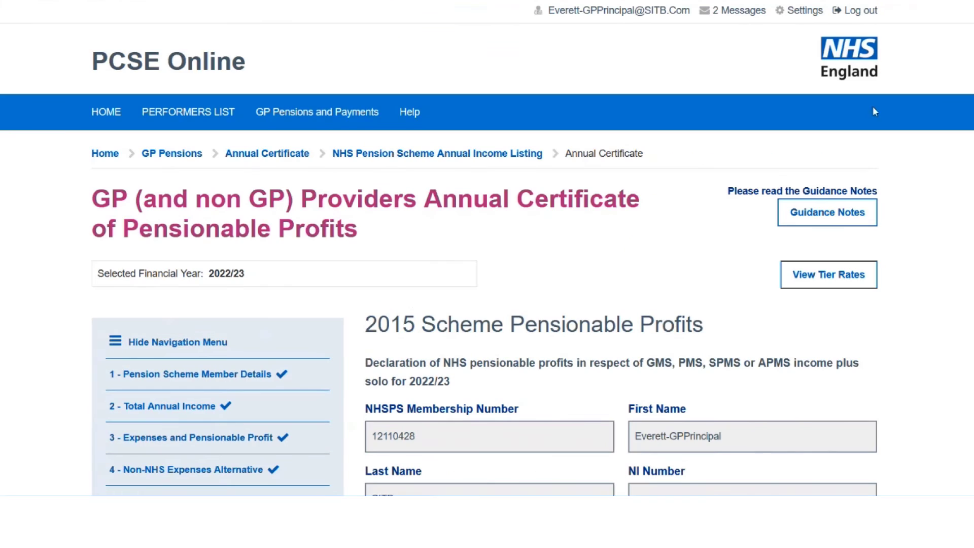
left_click(152, 349)
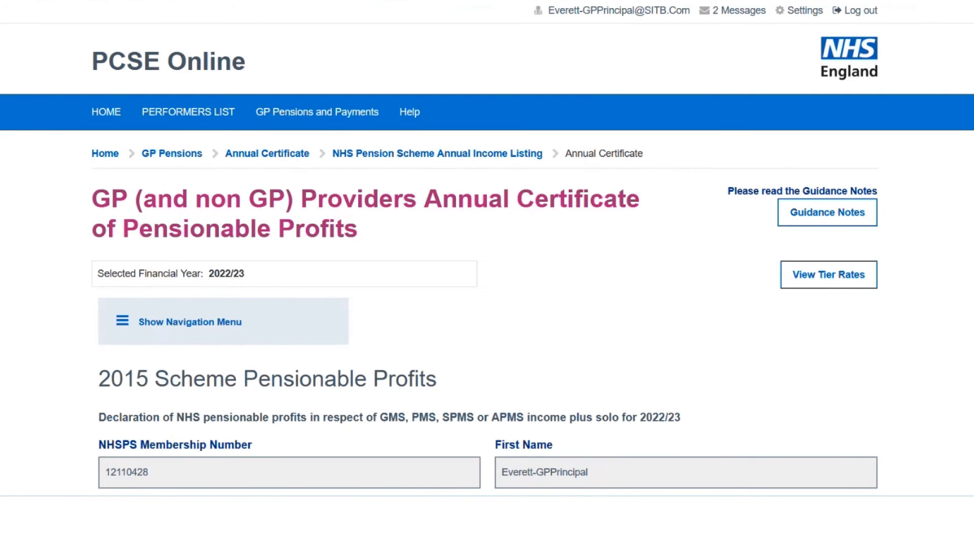
Review the 2015 Scheme declaration, give consent for PCSE to contact the agent and acknowledge the request to verify the pre-populated values
scroll(487, 274, "down", 5)
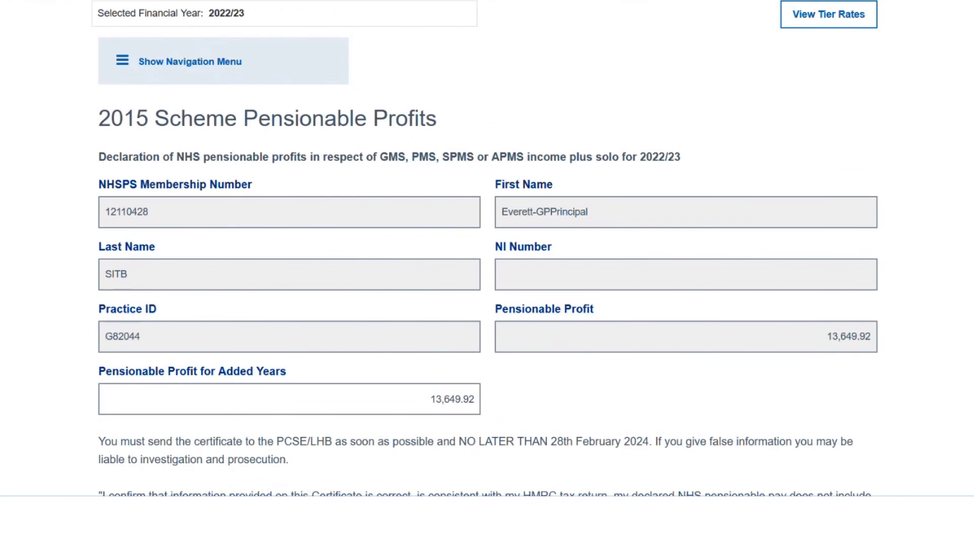
scroll(487, 274, "down", 2)
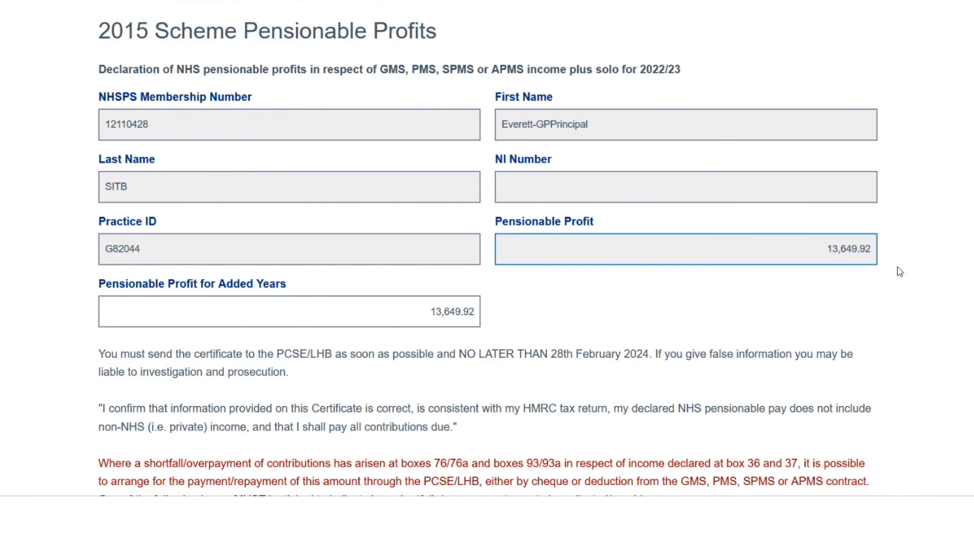
scroll(487, 249, "down", 2)
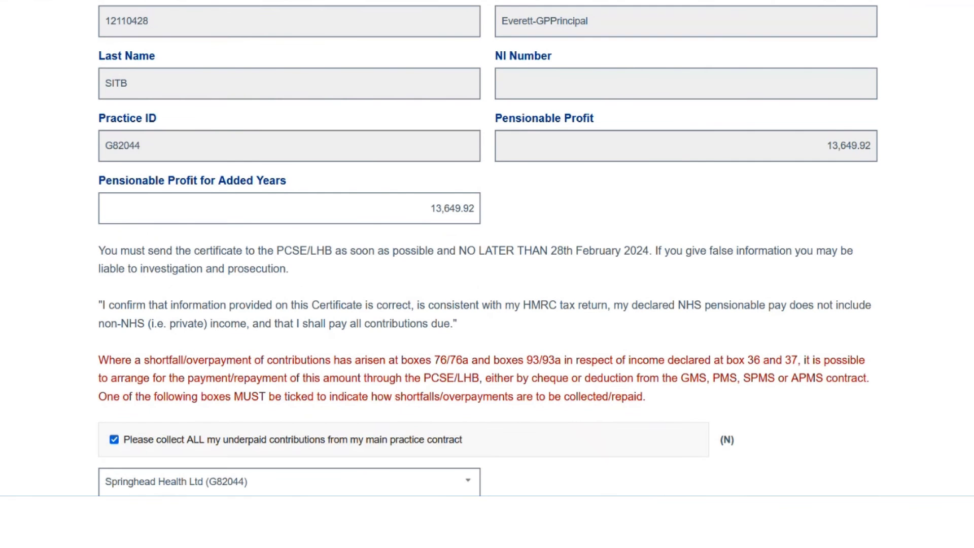
scroll(488, 249, "down", 5)
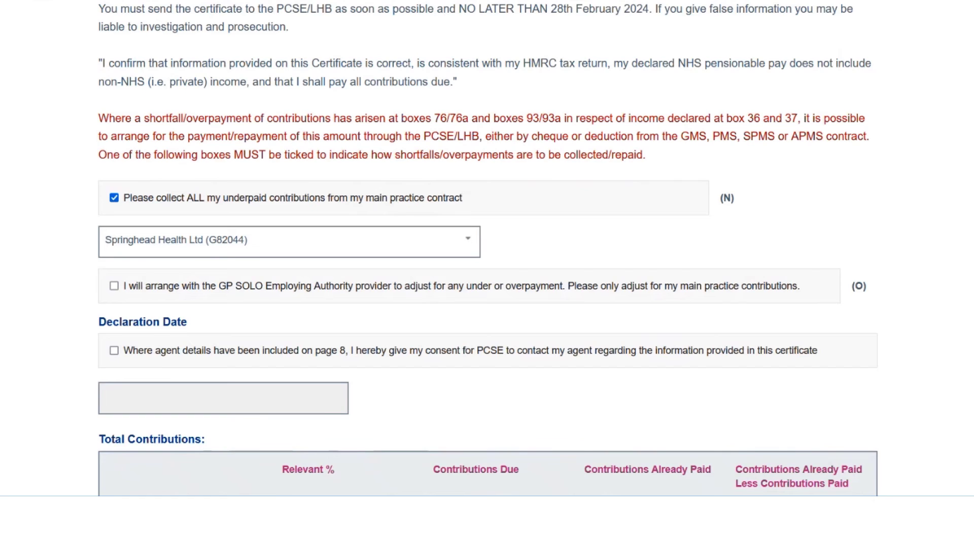
scroll(487, 249, "down", 1)
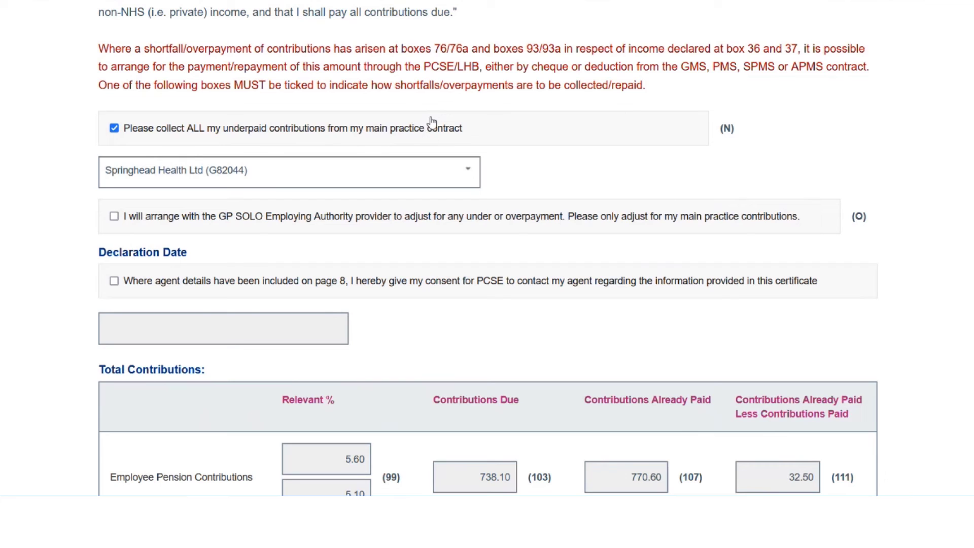
left_click(114, 281)
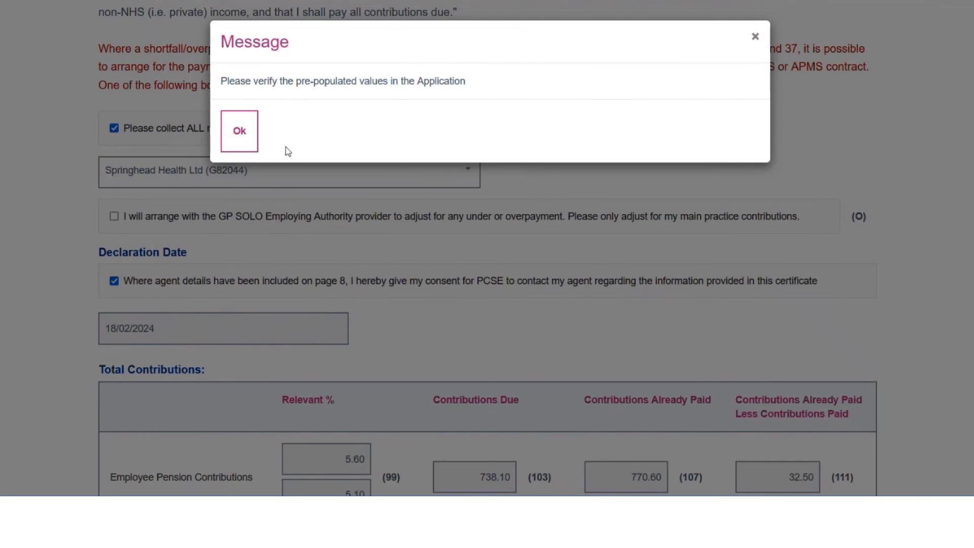
left_click(238, 129)
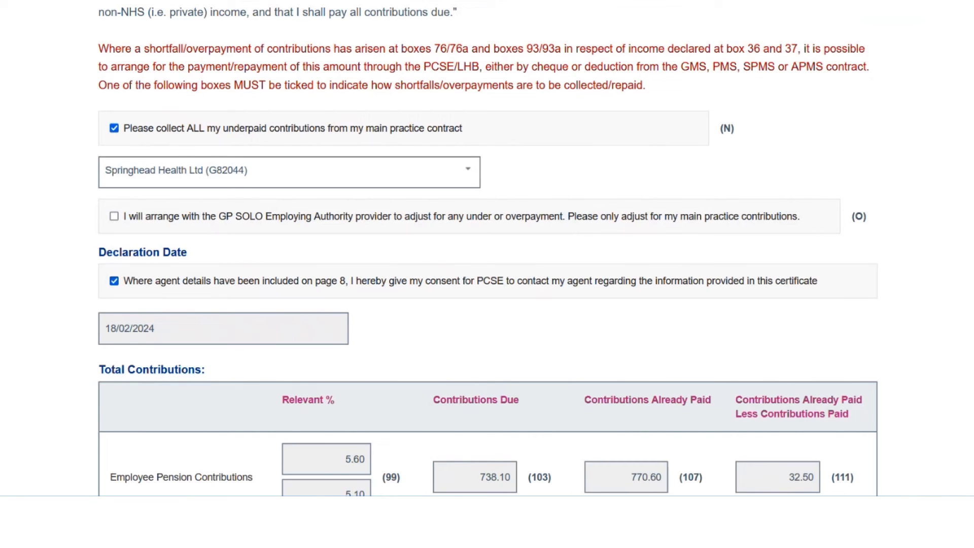
Examine the Total Contributions table for the relevant rates, contributions due, already paid and over or under paid, including box 115
scroll(488, 274, "down", 3)
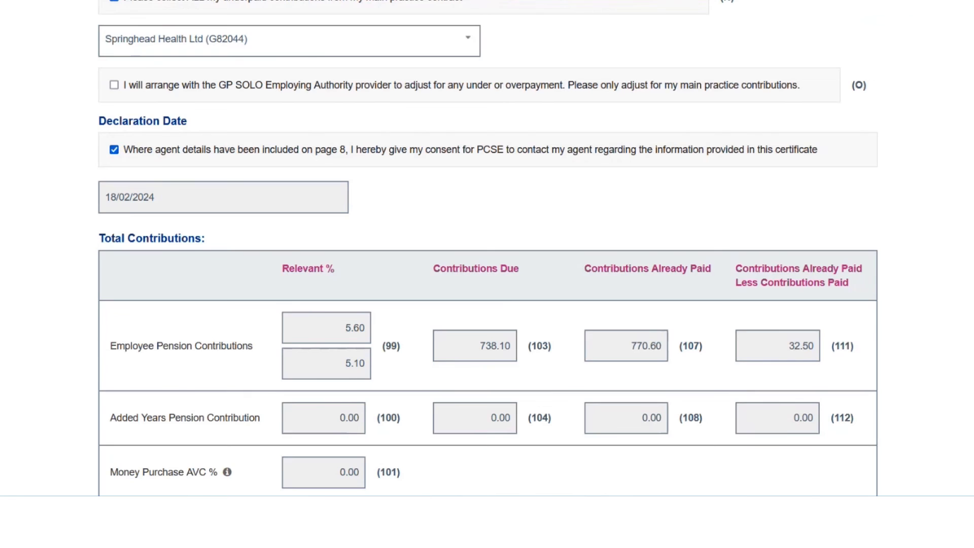
scroll(584, 147, "down", 5)
scroll(584, 148, "up", 1)
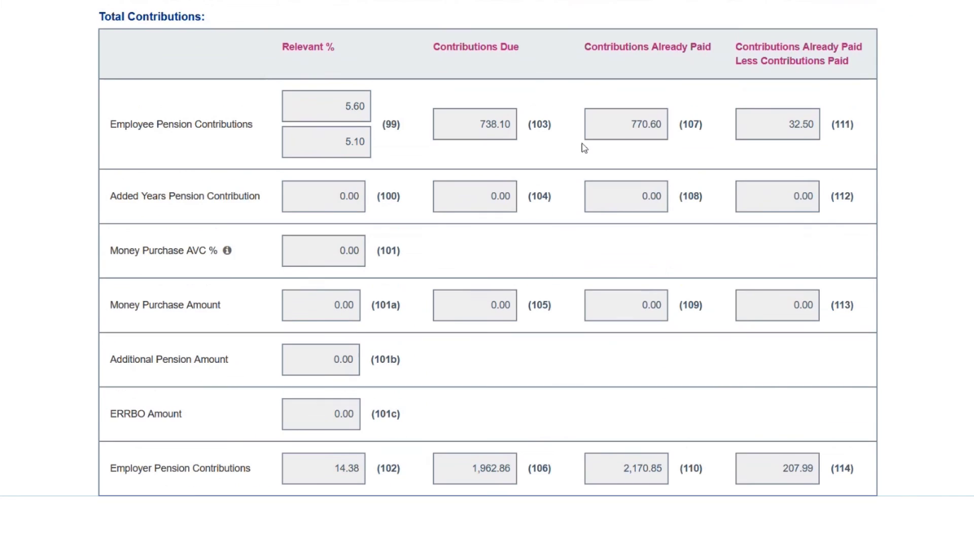
left_click_drag(351, 106, 332, 120)
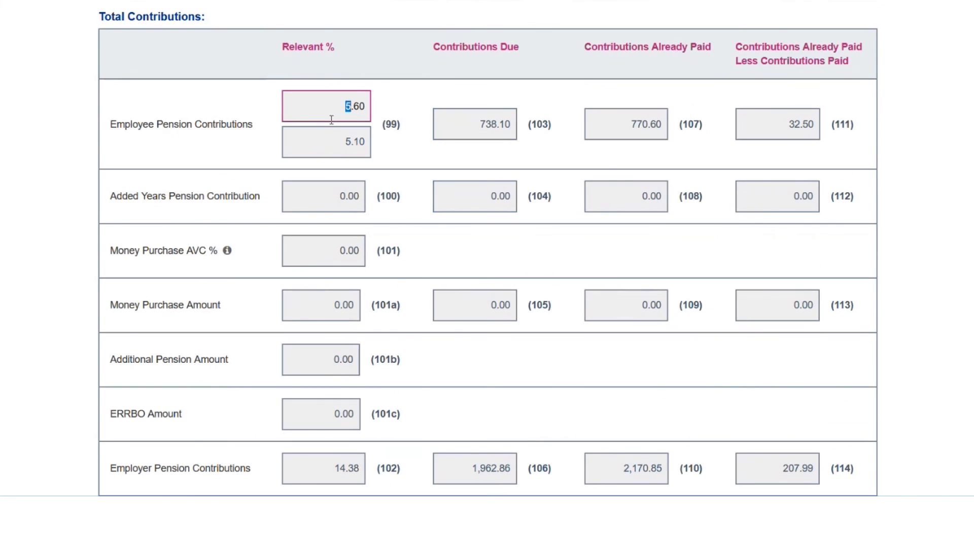
left_click(398, 90)
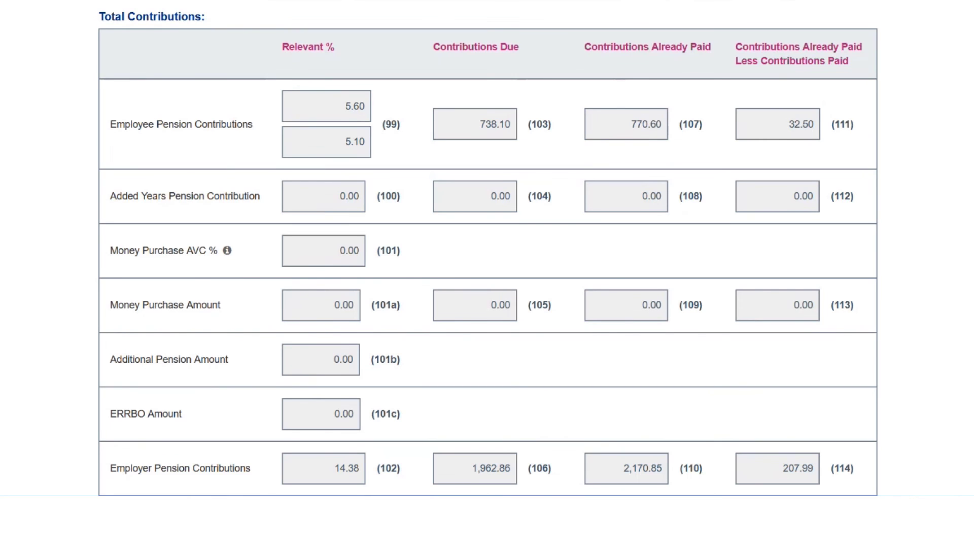
scroll(488, 248, "down", 1)
scroll(487, 249, "down", 4)
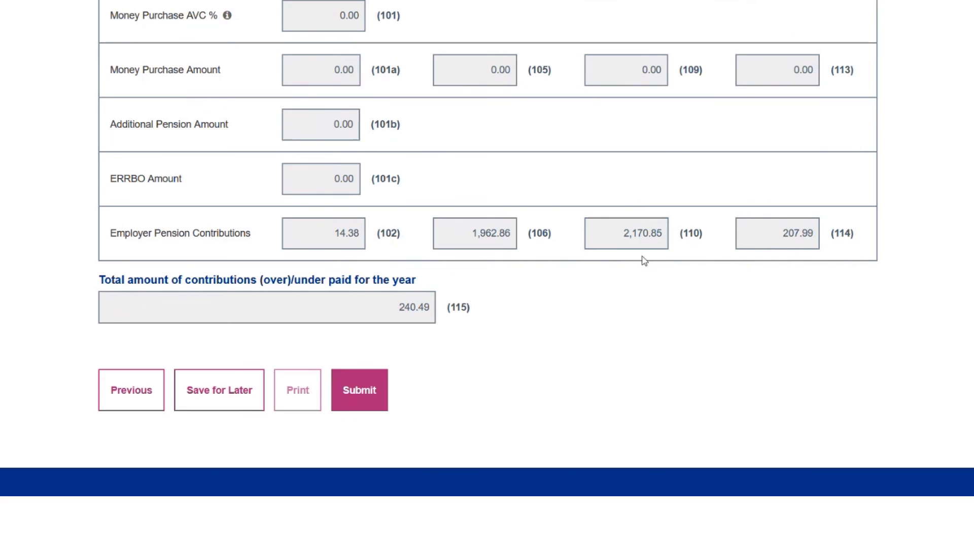
scroll(487, 248, "up", 4)
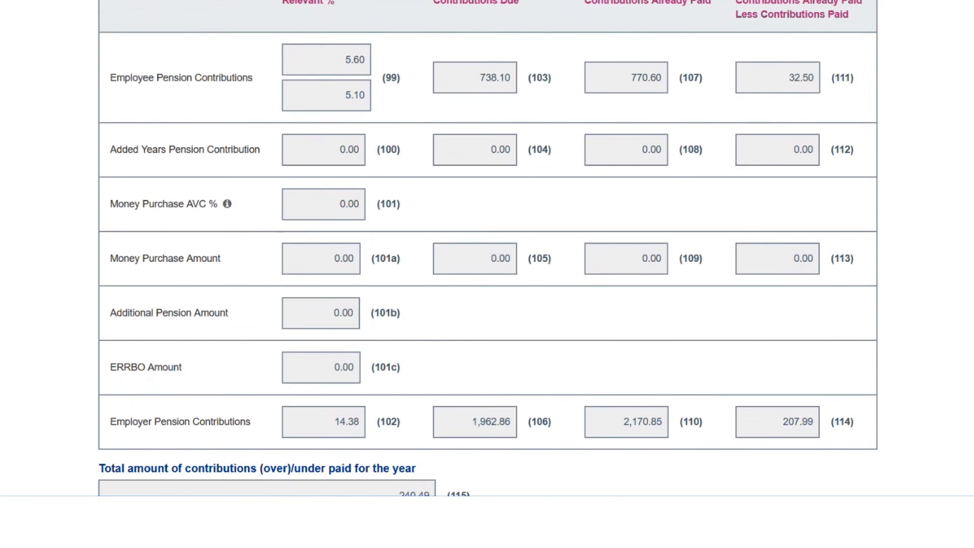
scroll(487, 248, "up", 1)
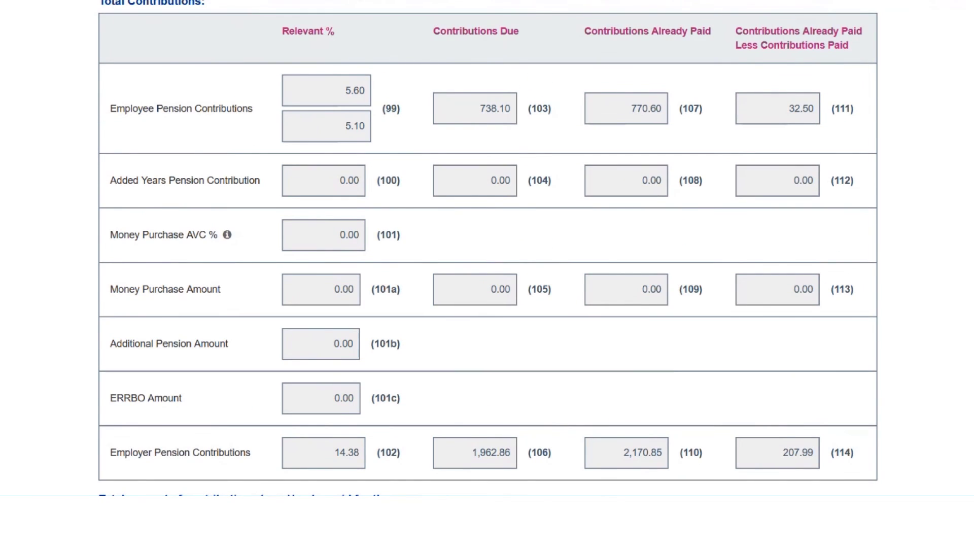
Submit the 2015 Scheme declaration of pensionable profits for 2022/23
scroll(487, 248, "down", 3)
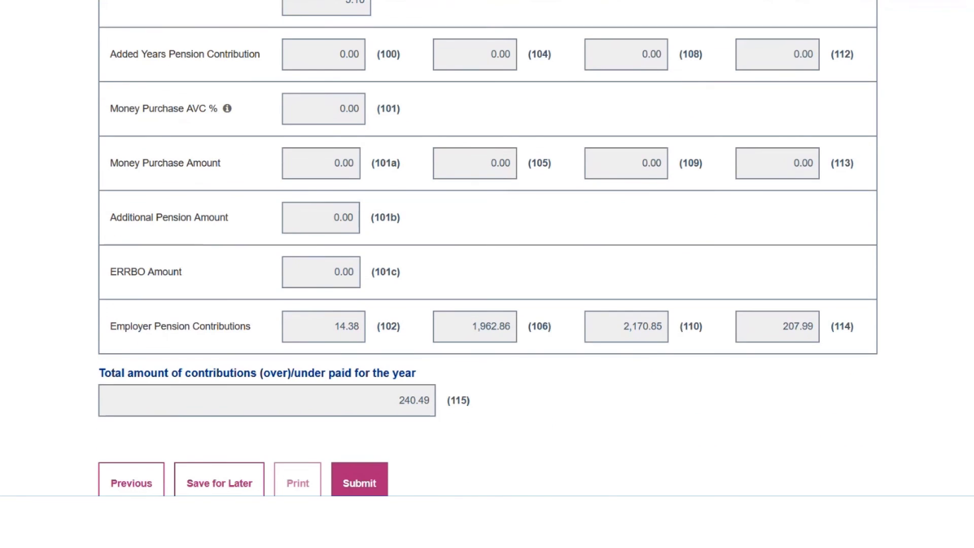
scroll(488, 248, "down", 1)
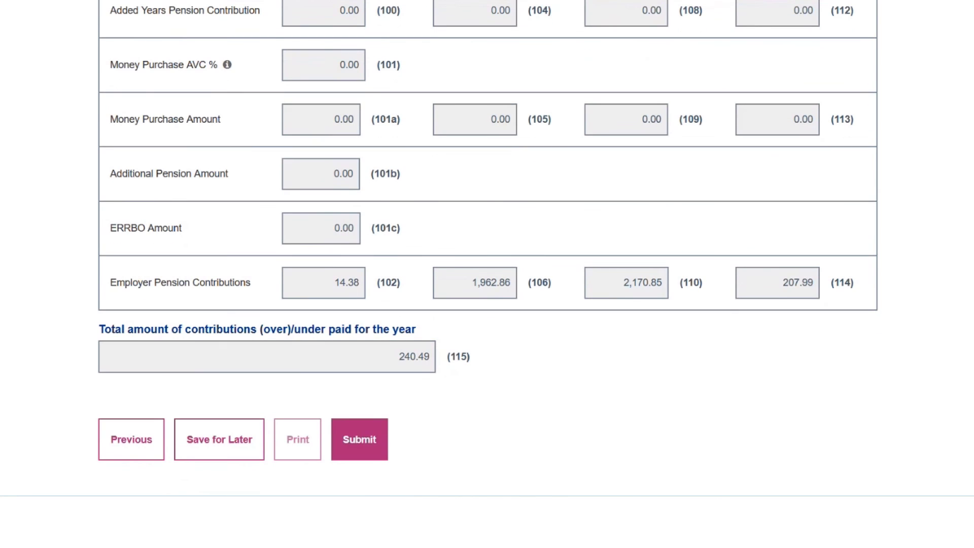
scroll(487, 248, "down", 1)
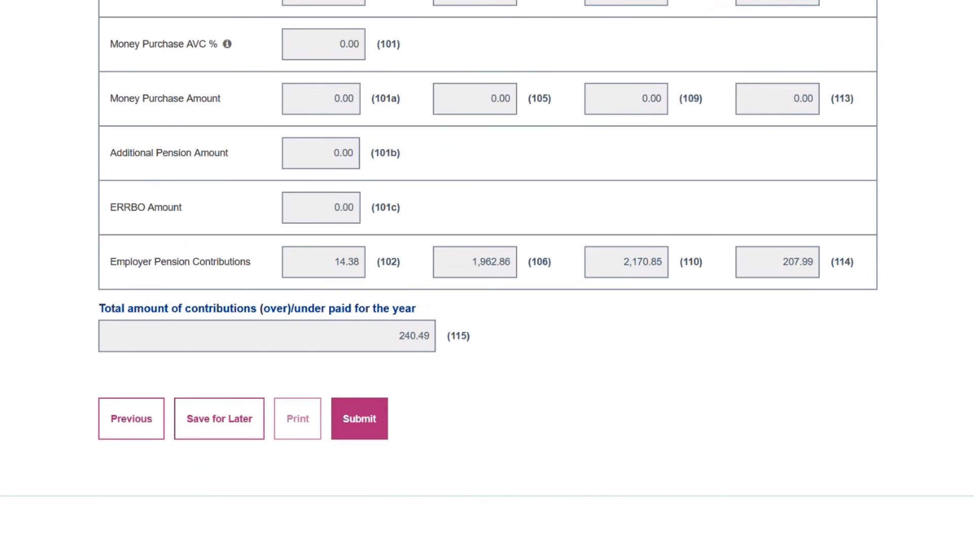
left_click(366, 424)
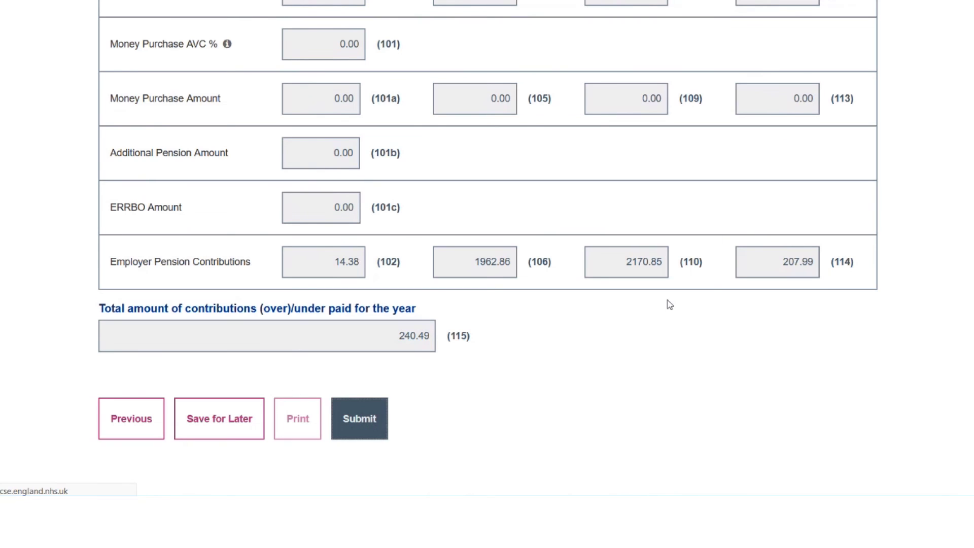